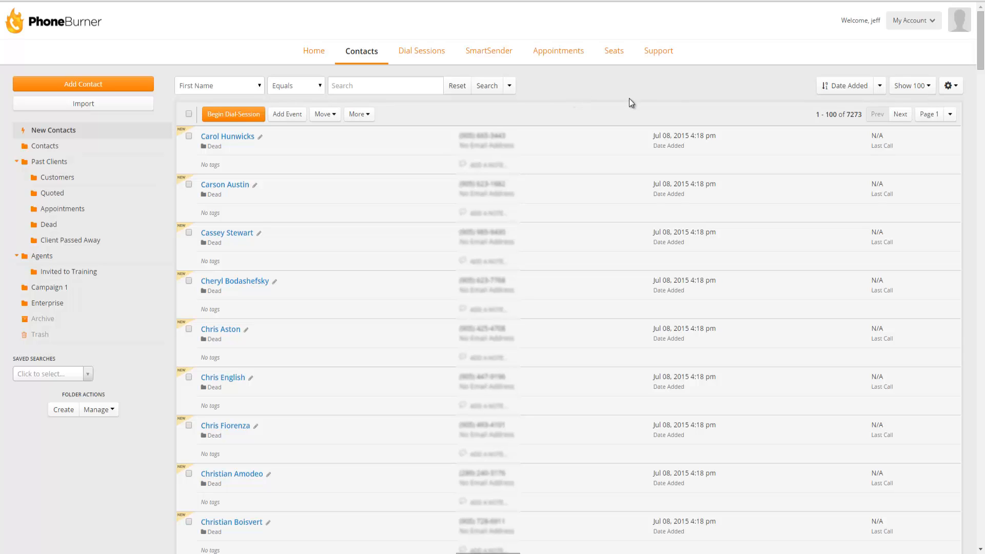
Create a new contact manager layout named Enterprise
click(953, 87)
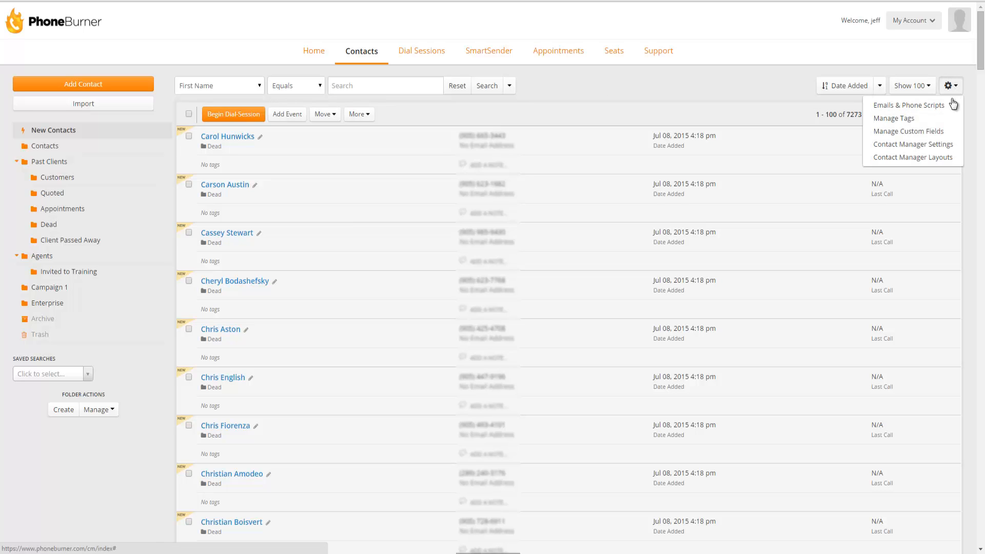
click(946, 158)
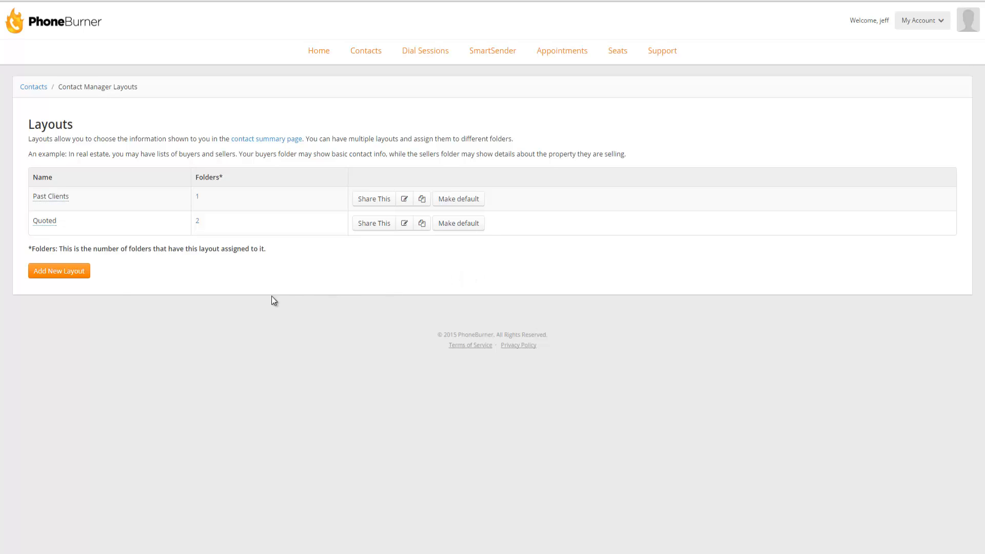
click(67, 273)
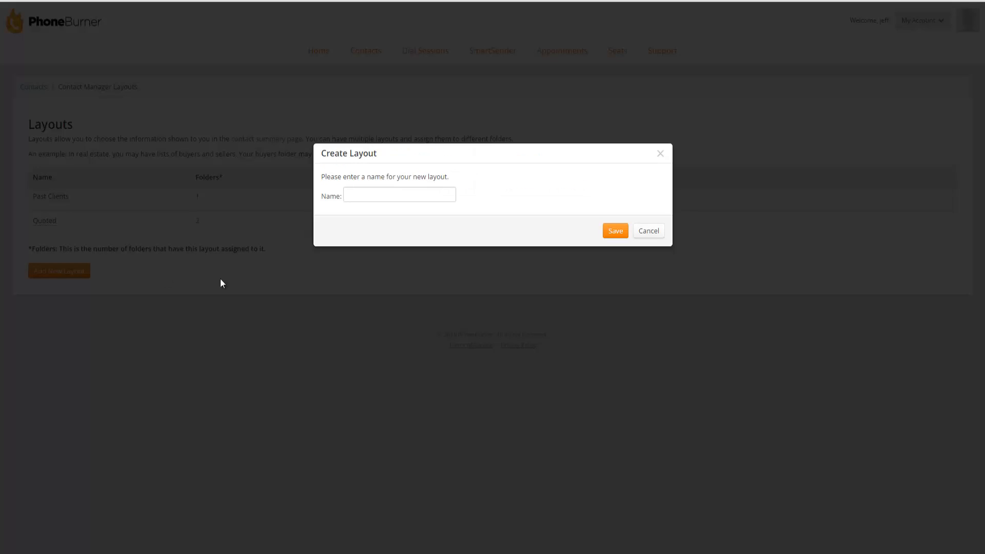
click(362, 192)
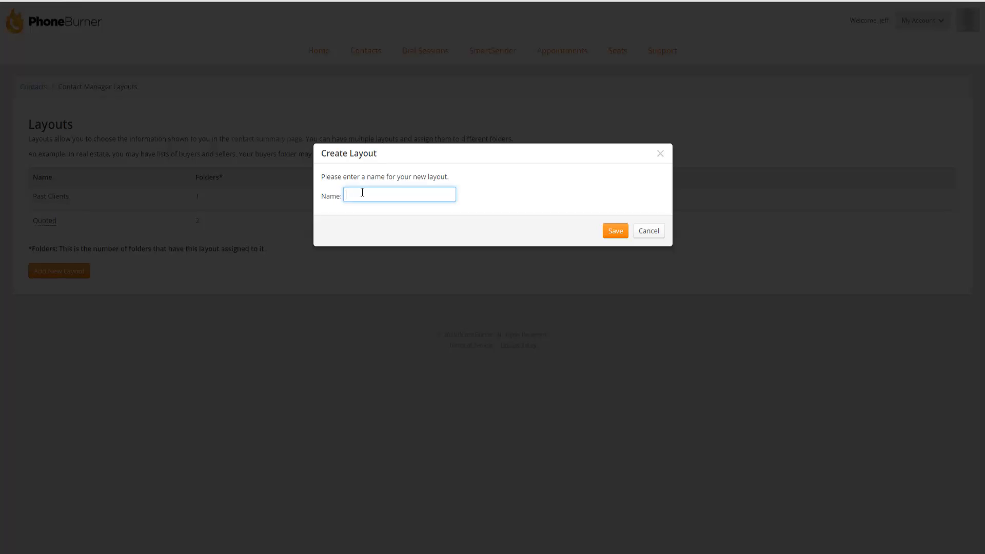
text(Enterprise)
click(613, 234)
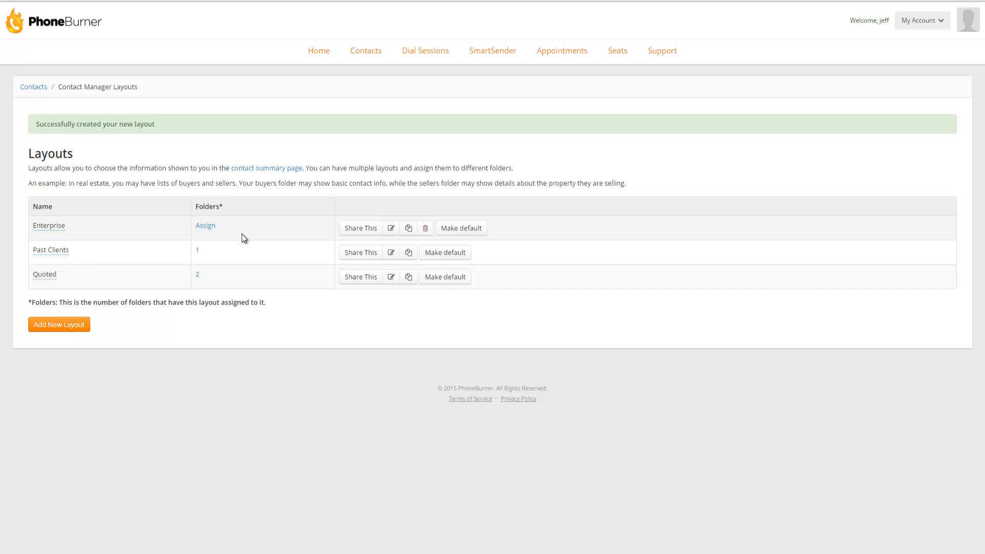
Add a second row to the Enterprise layout and set its first cell to Company Name with the default "No Company Name"
click(391, 229)
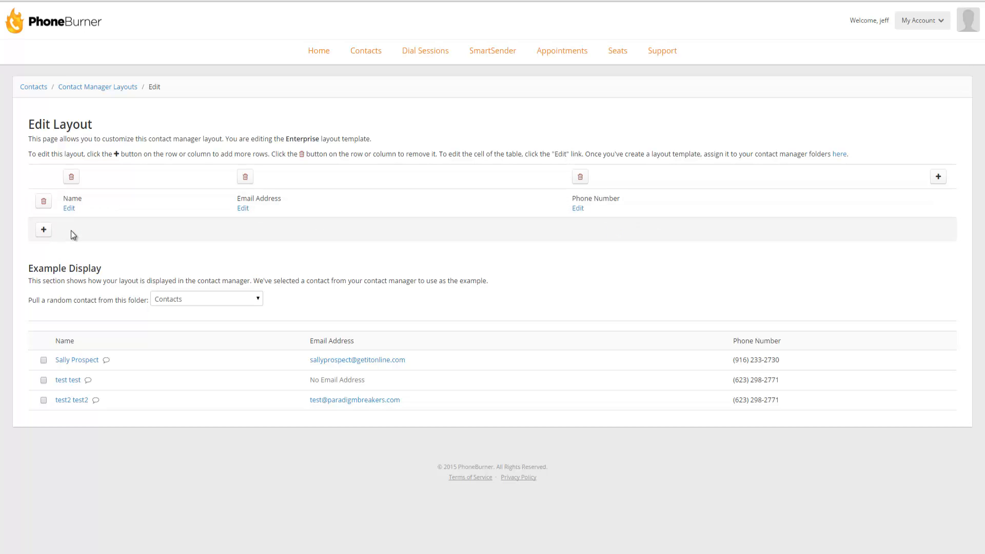
click(43, 231)
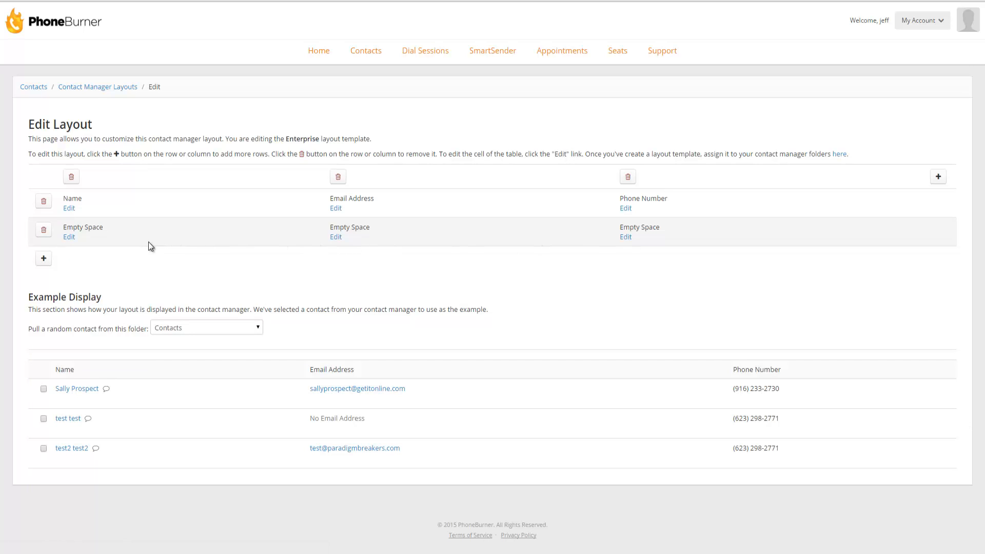
click(69, 236)
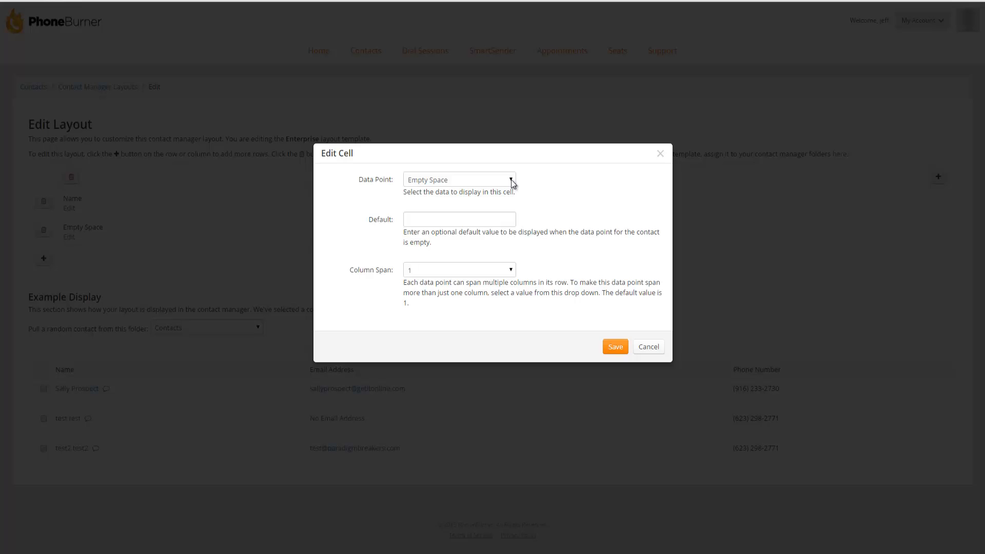
click(511, 179)
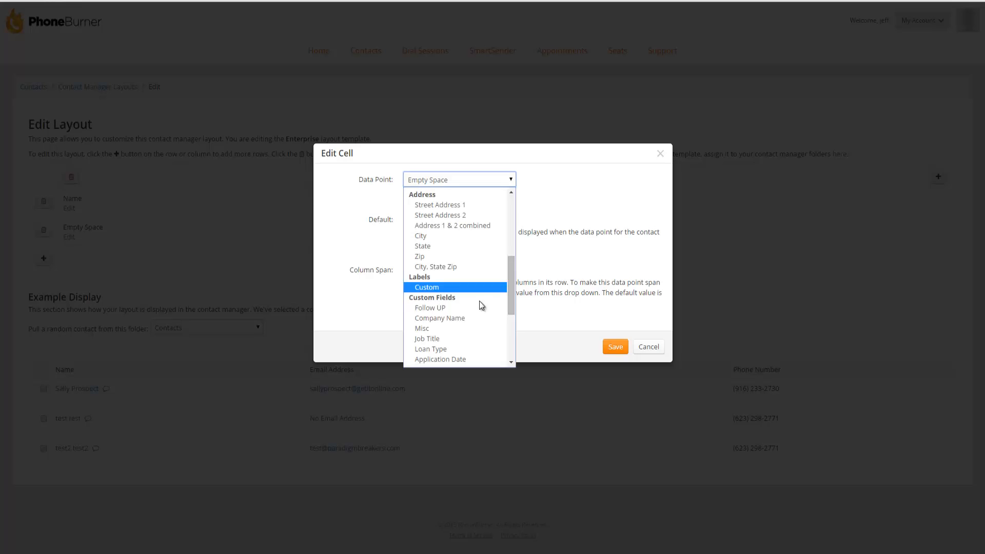
click(439, 319)
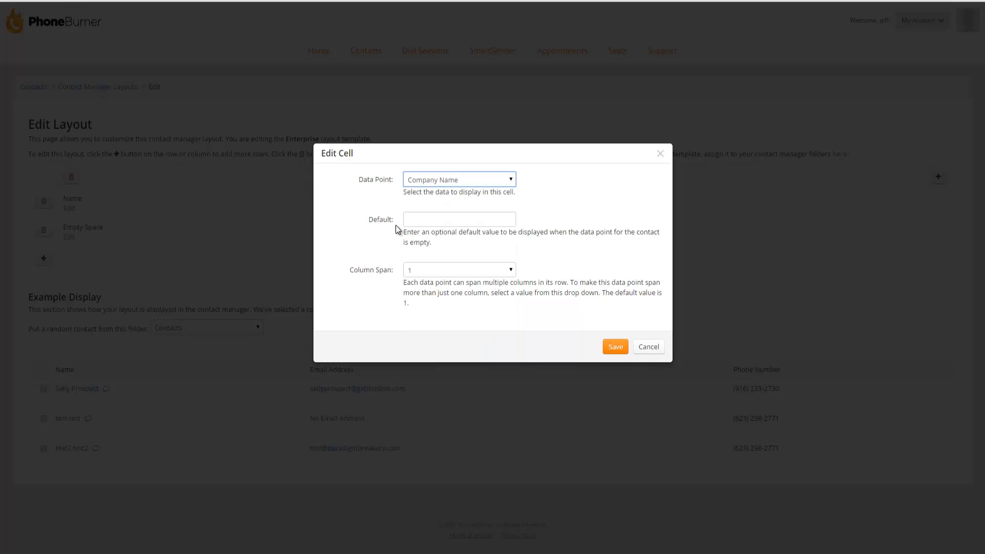
click(425, 221)
text(No Company Name)
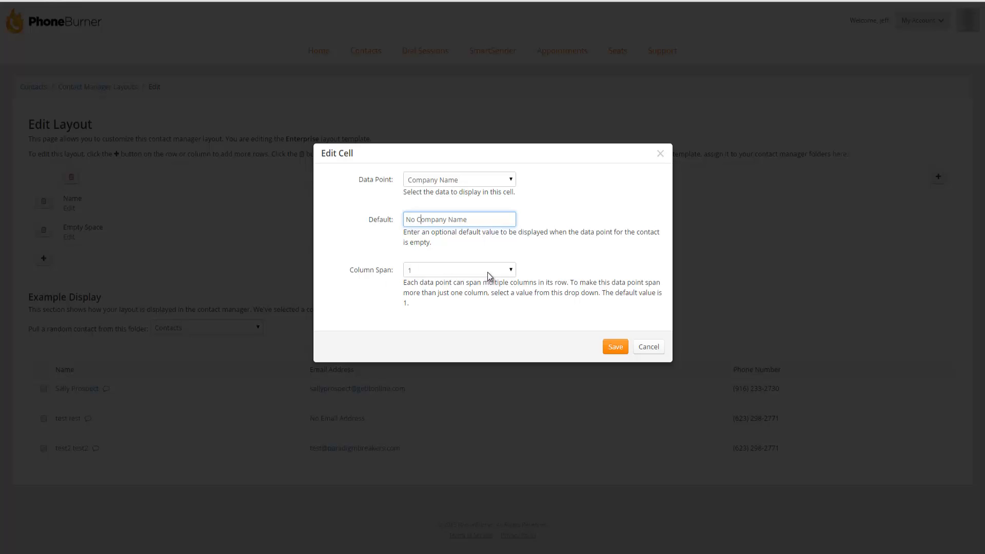
click(616, 348)
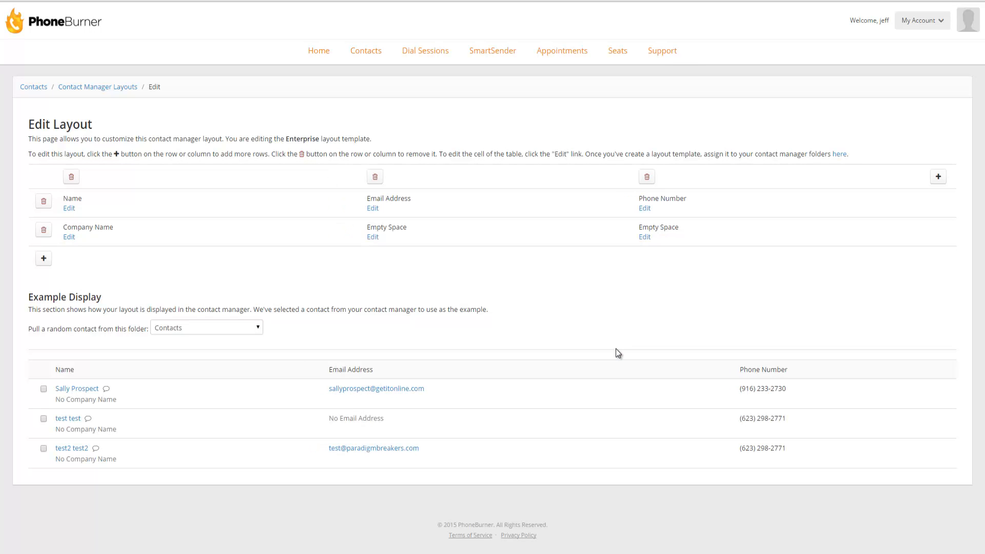
Set the empty cell under Email Address to Number of Employees with the default "x"
click(373, 237)
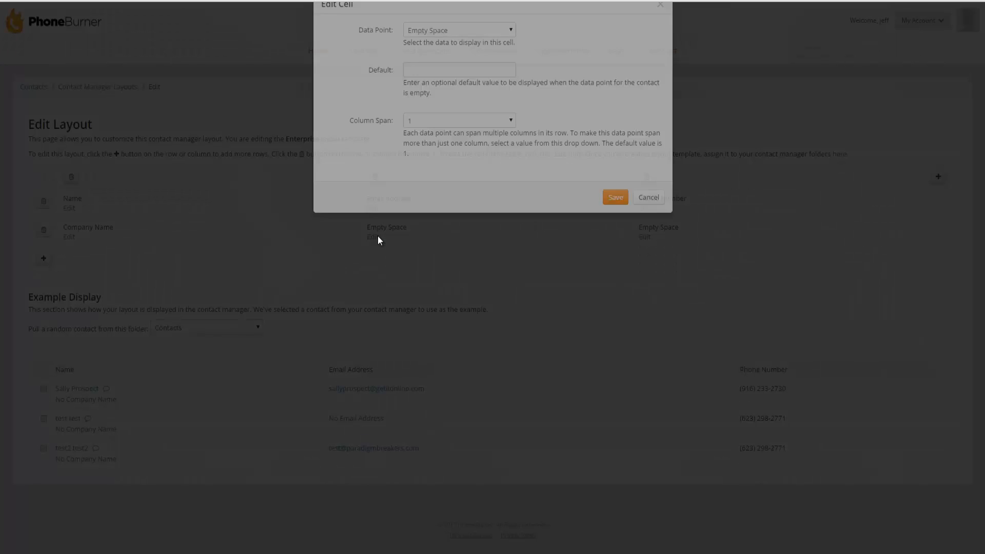
click(510, 179)
drag(513, 257, 513, 289)
scroll(512, 290, down, 1)
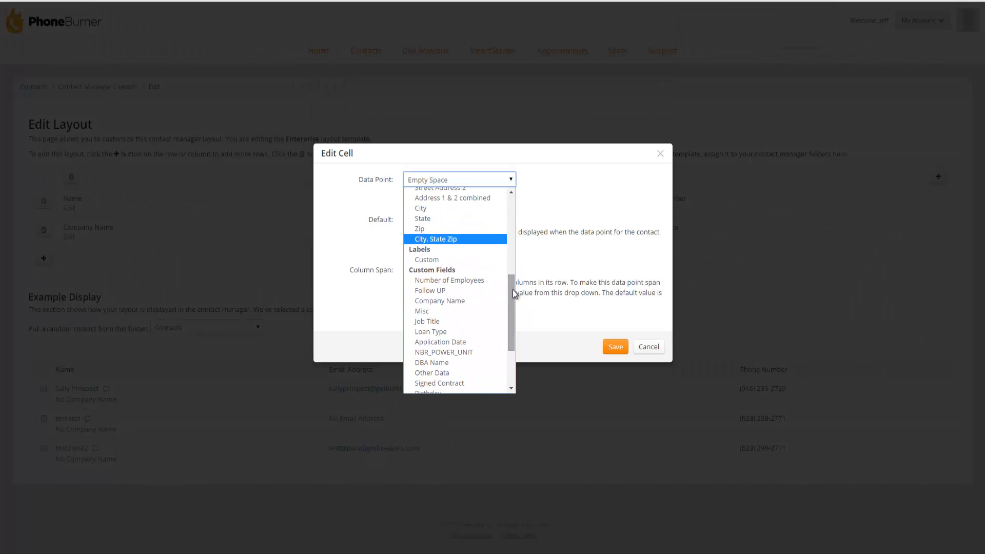
click(479, 281)
click(451, 220)
text(x)
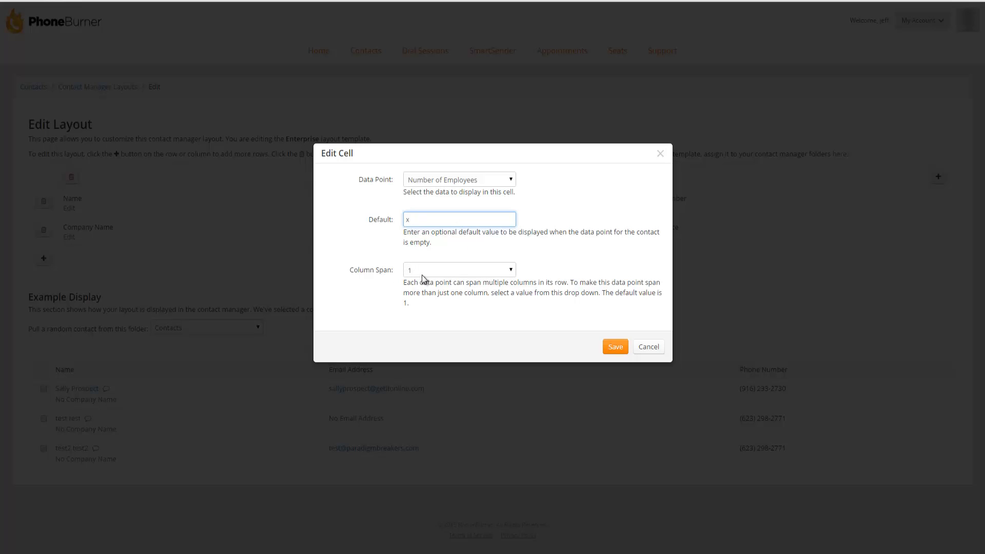
click(620, 349)
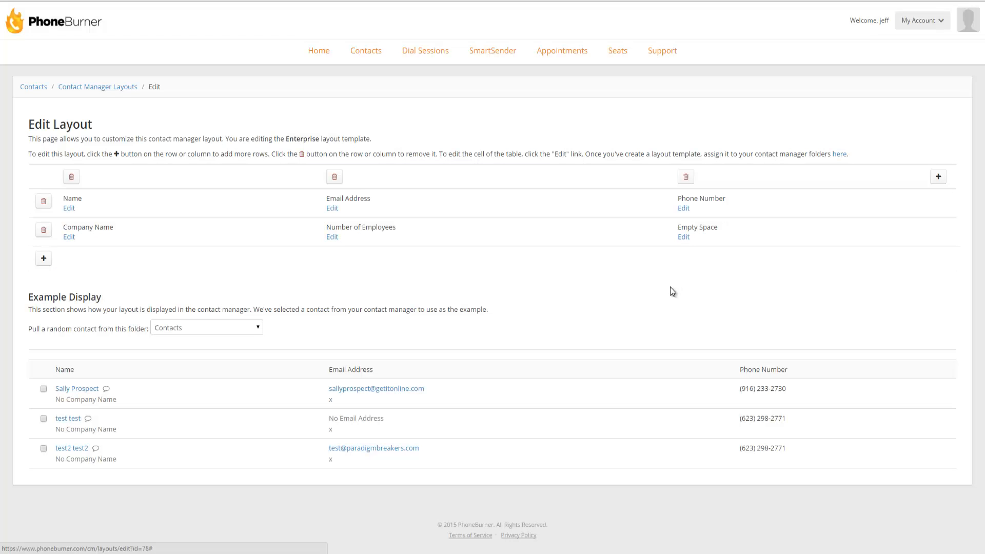
Set the empty cell under Phone Number to the Follow UP custom field with the default "not scheduled"
click(684, 238)
click(459, 180)
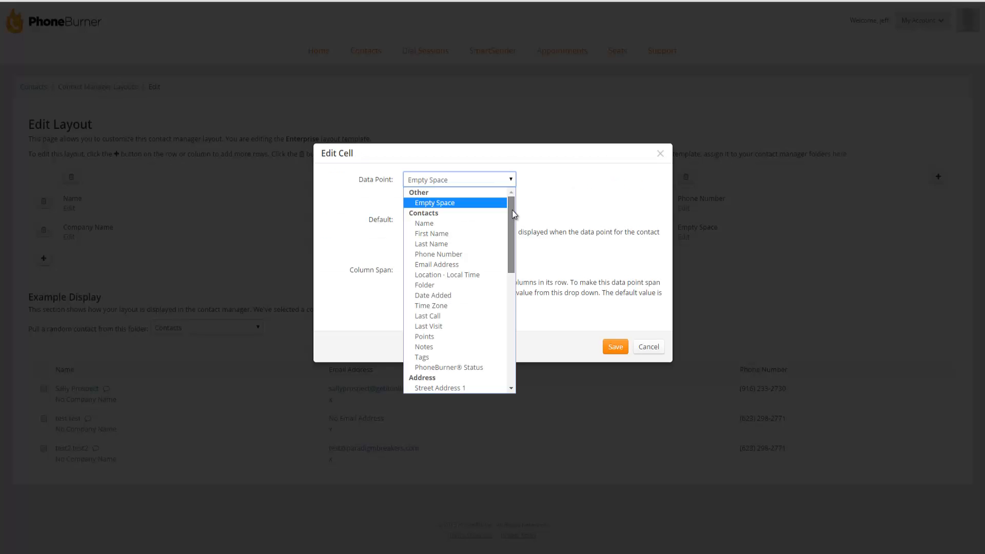
drag(512, 214, 513, 295)
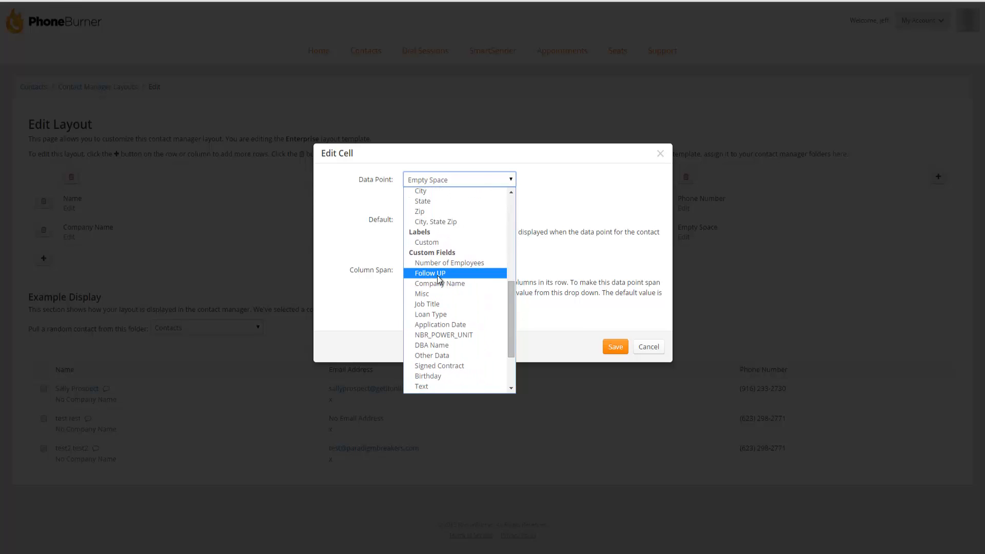
click(438, 276)
click(425, 219)
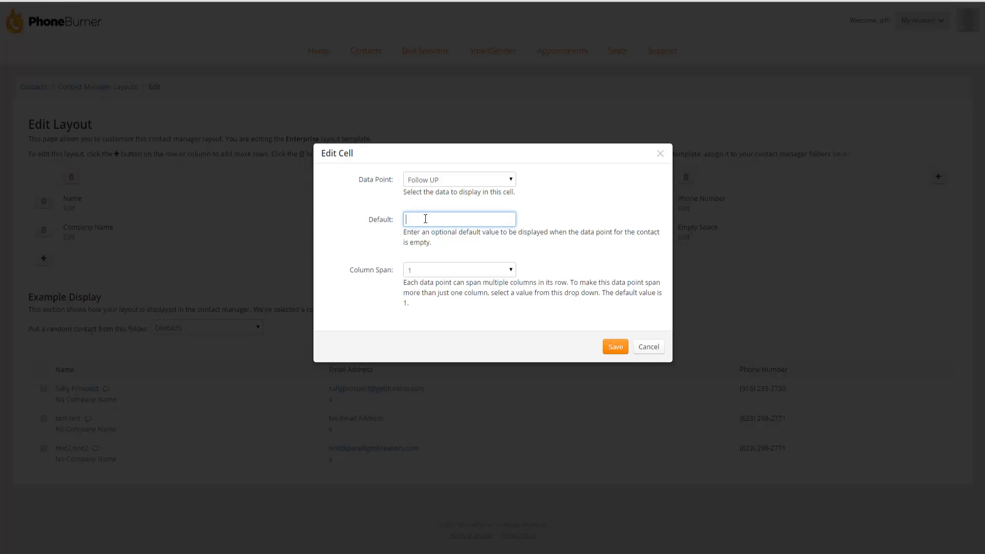
text(not scheduled)
click(615, 348)
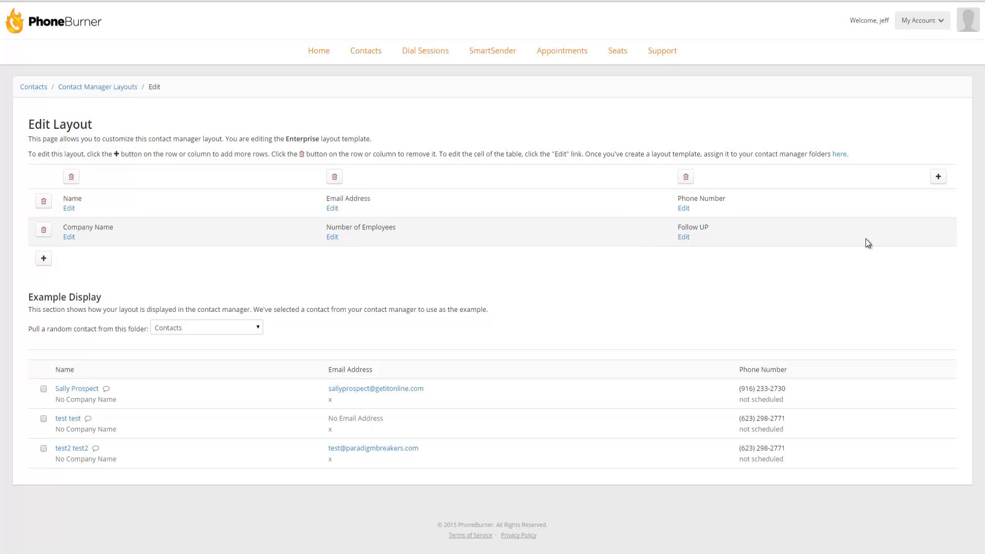
Add a fourth column to the layout and set its first-row cell to Last Call
click(938, 178)
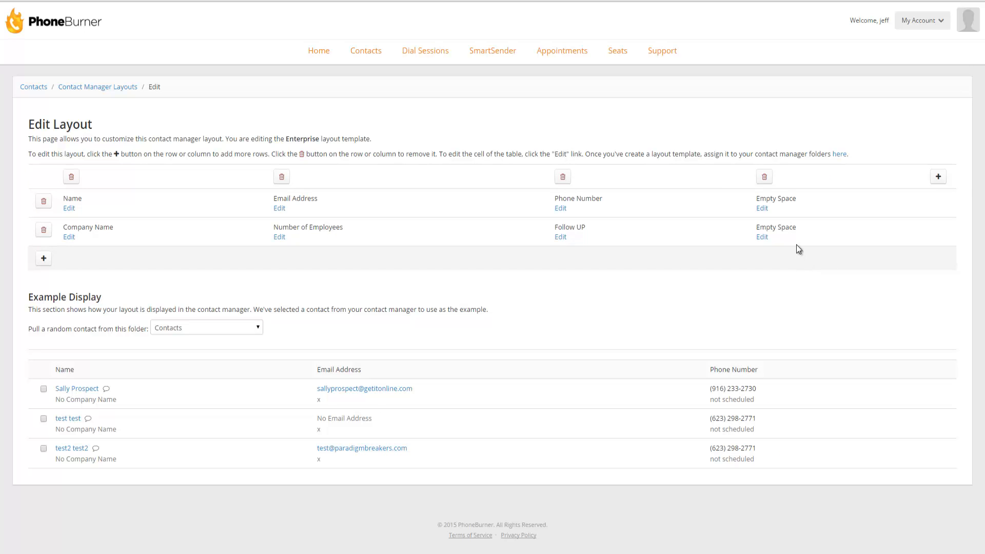
click(762, 208)
click(511, 179)
drag(511, 219, 512, 230)
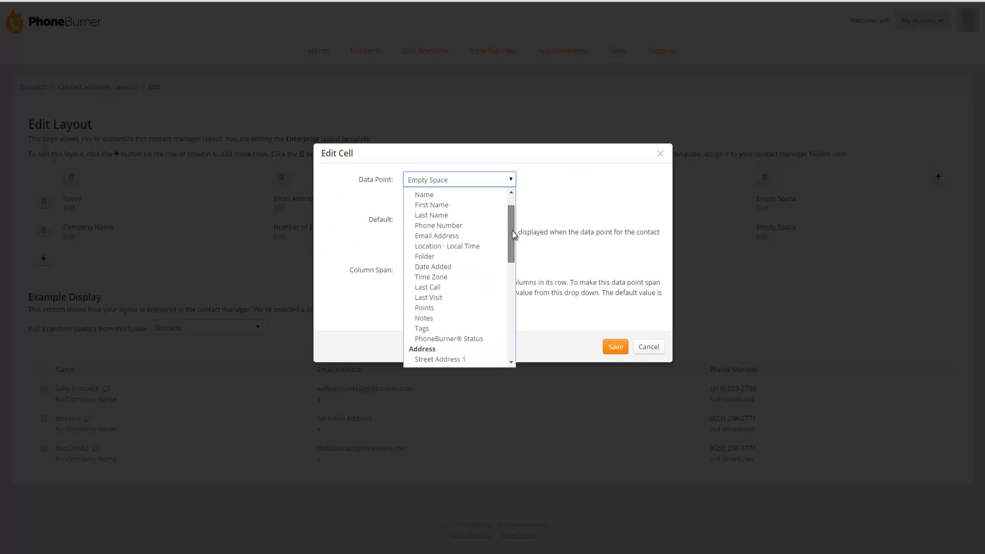
click(429, 287)
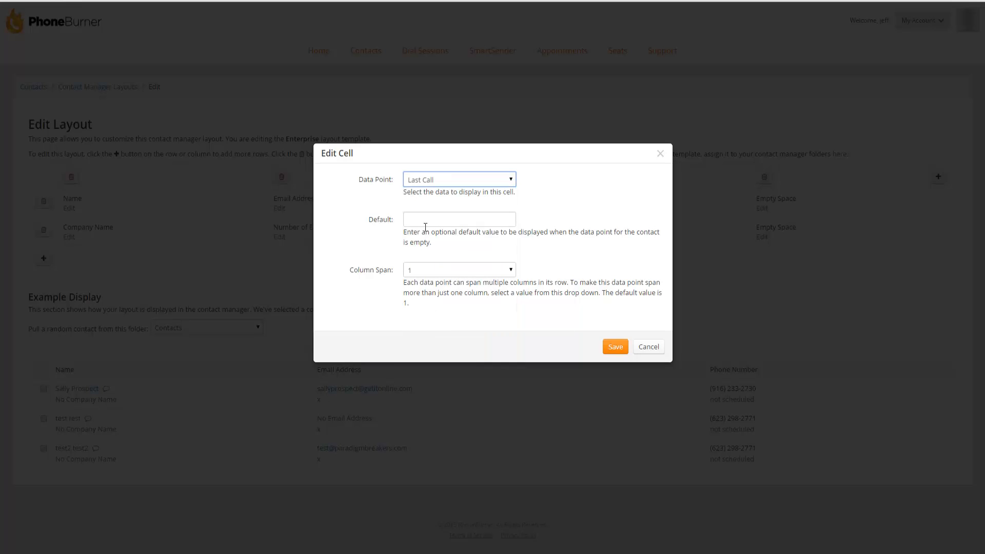
click(617, 348)
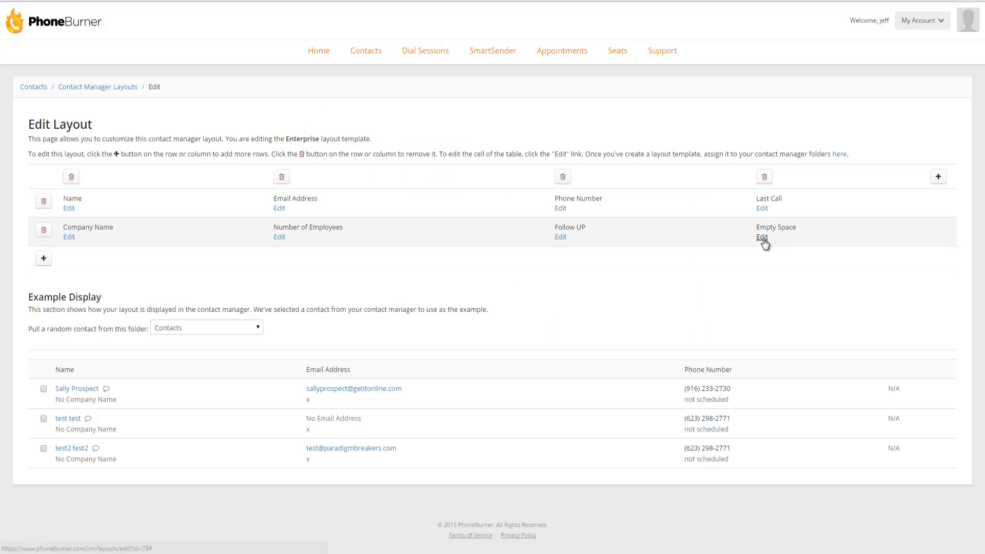
Set the empty cell under Last Call to the Signed Contract custom field
click(762, 238)
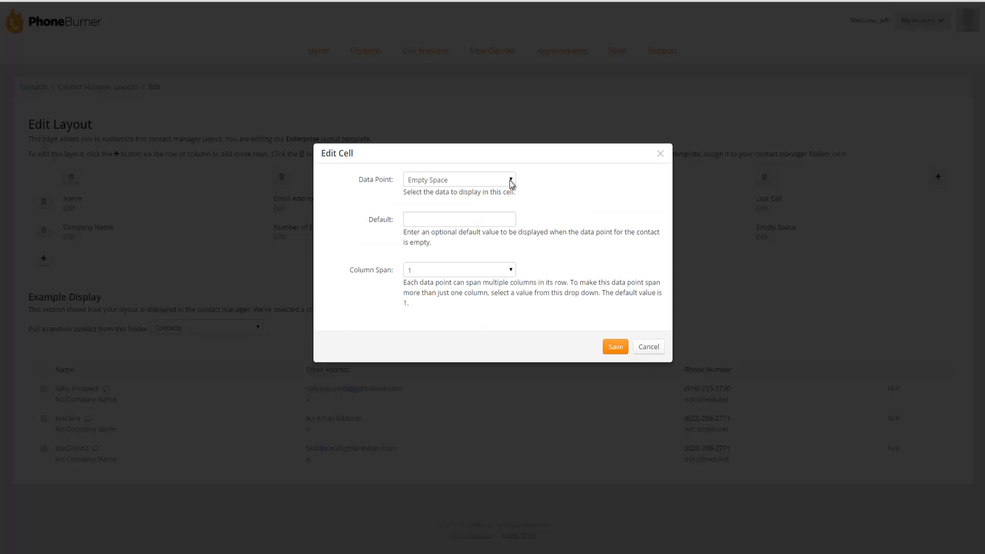
click(510, 180)
drag(511, 232, 504, 331)
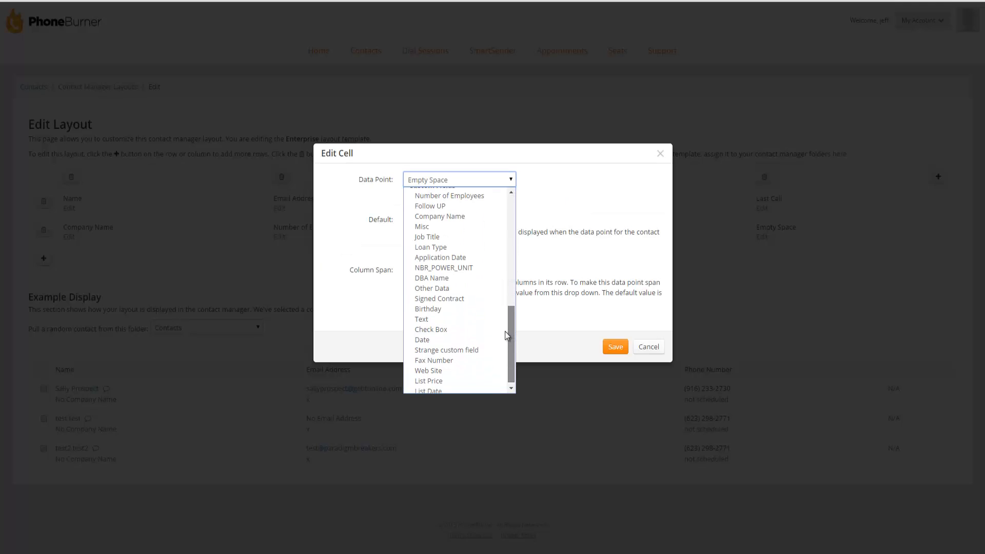
click(458, 305)
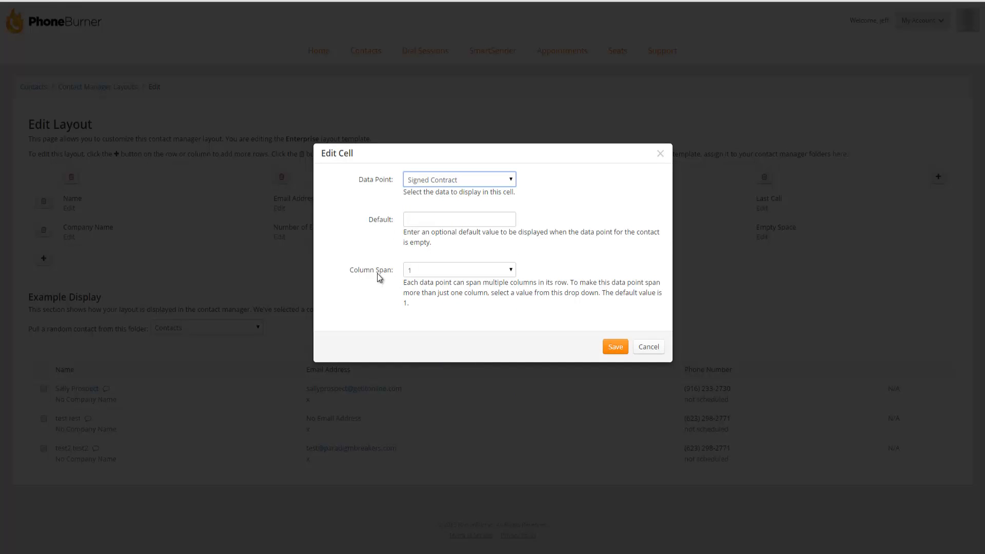
click(618, 347)
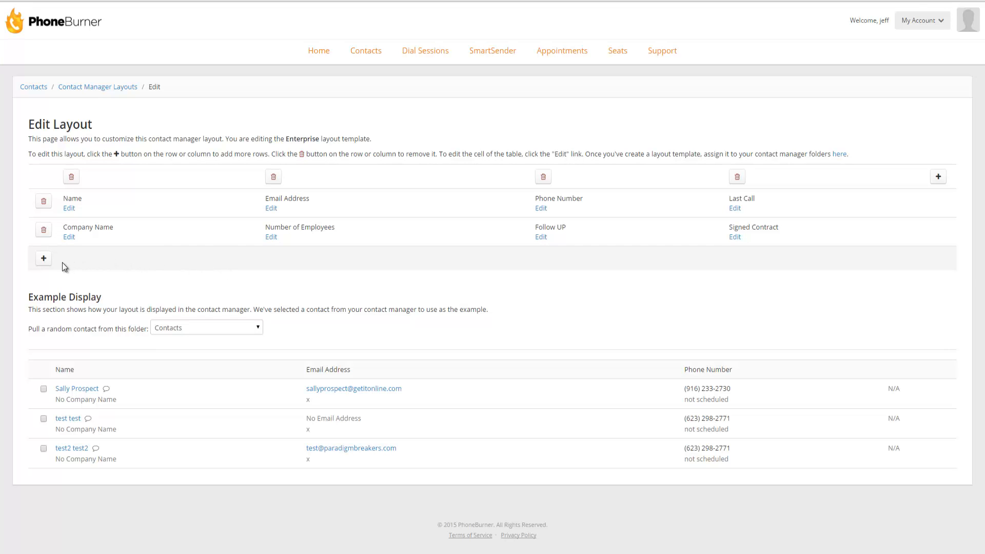
Add a third row to the layout and set its first cell to Job Title
click(44, 259)
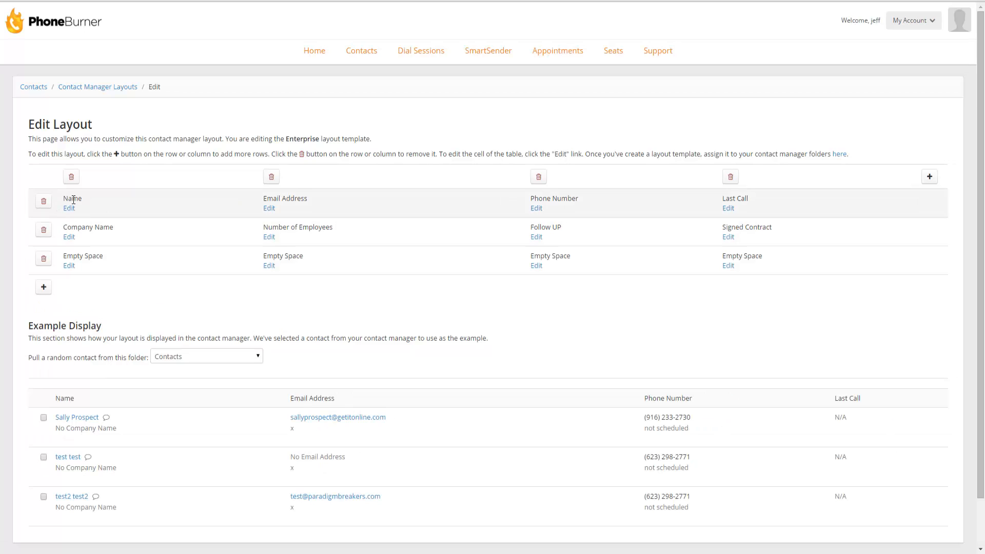
click(68, 266)
click(506, 179)
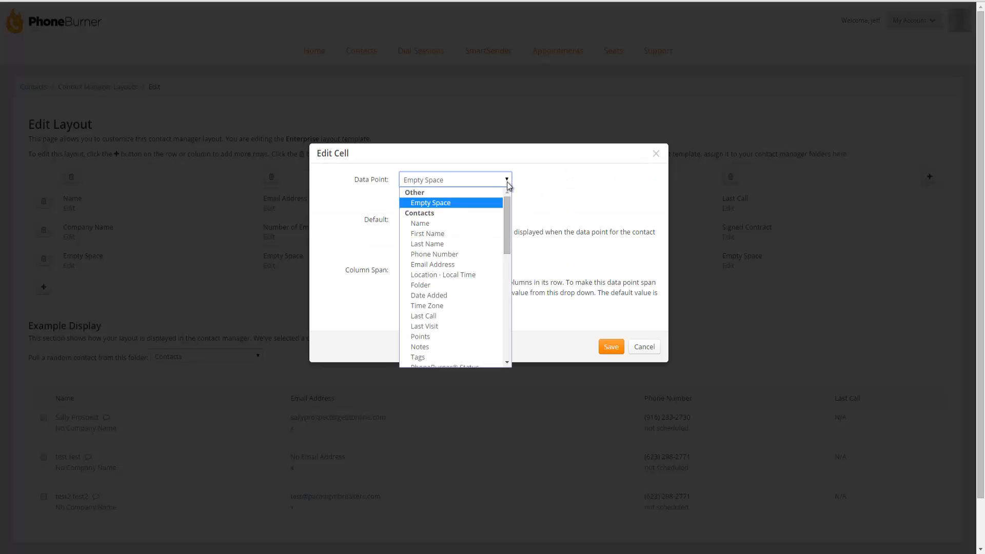
scroll(474, 281, down, 5)
click(474, 280)
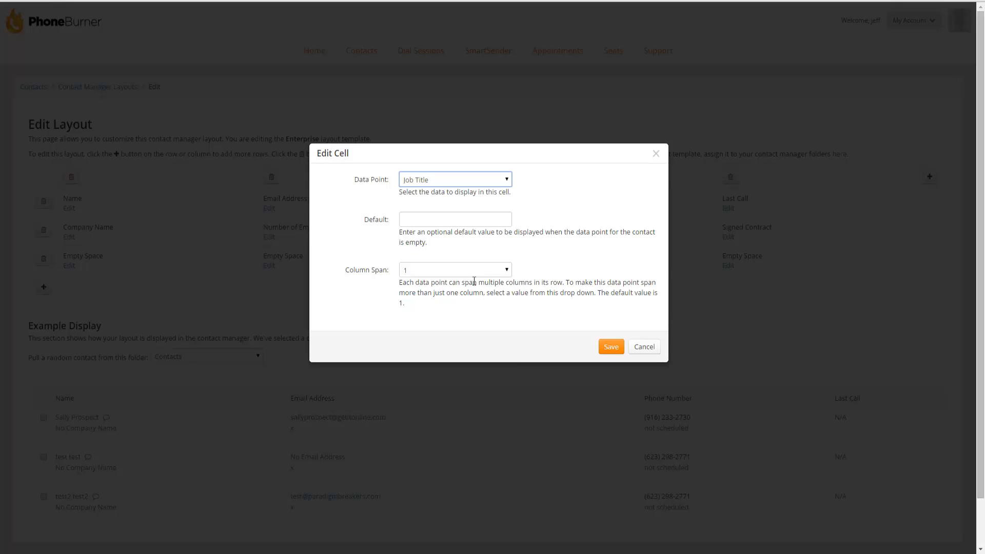
click(611, 347)
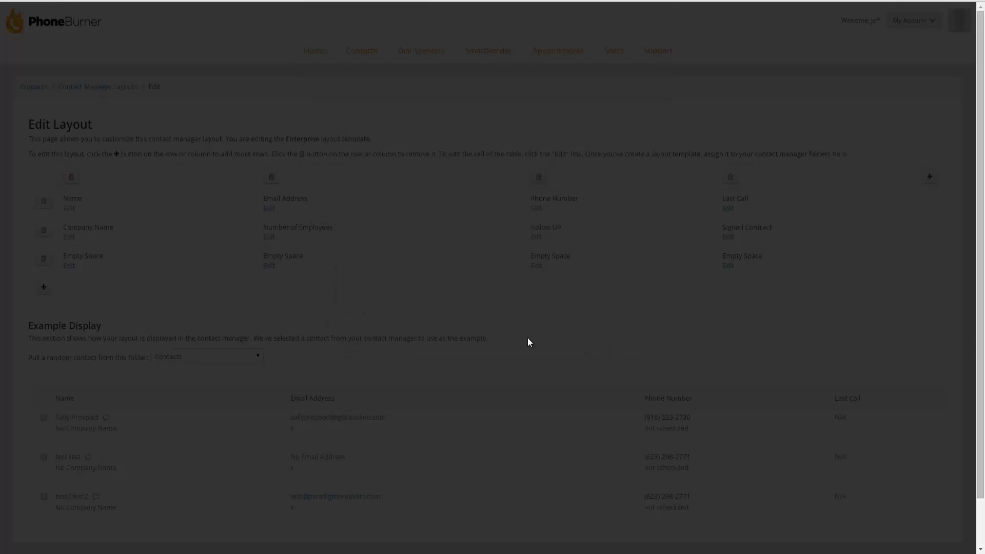
Set the third-row cell under Number of Employees to Tags
click(269, 266)
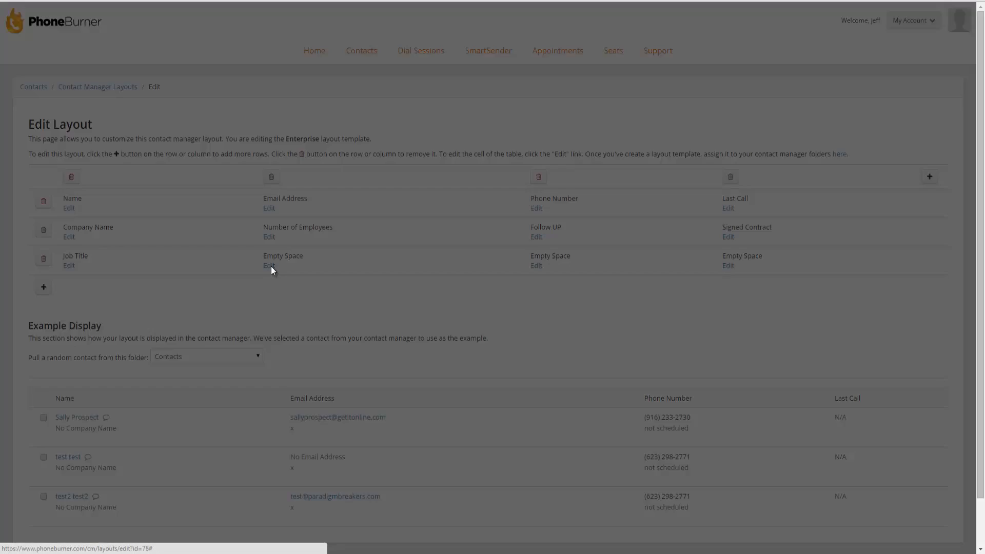
click(506, 180)
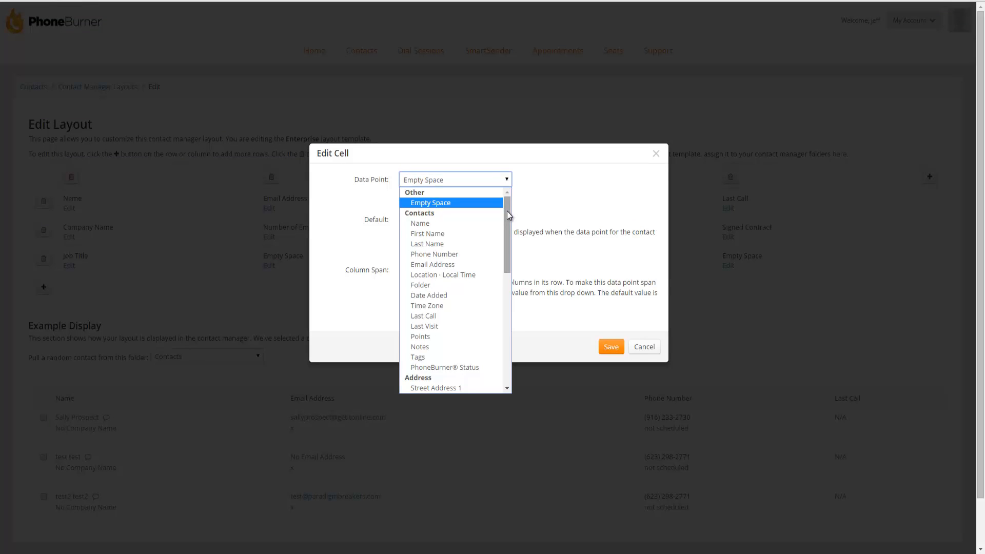
click(430, 362)
click(606, 347)
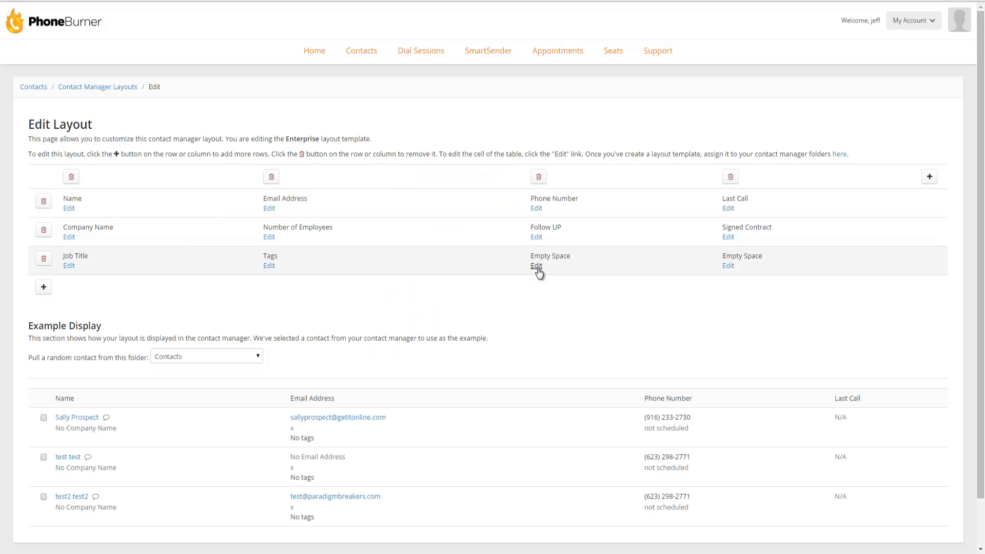
Set the third-row cell under Follow UP to the Folder data point
click(537, 267)
click(507, 181)
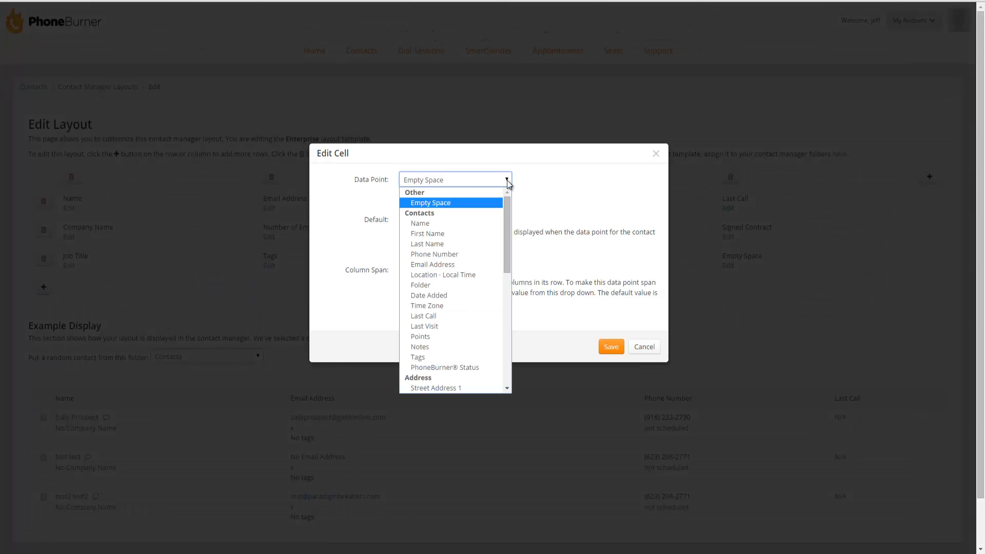
click(452, 286)
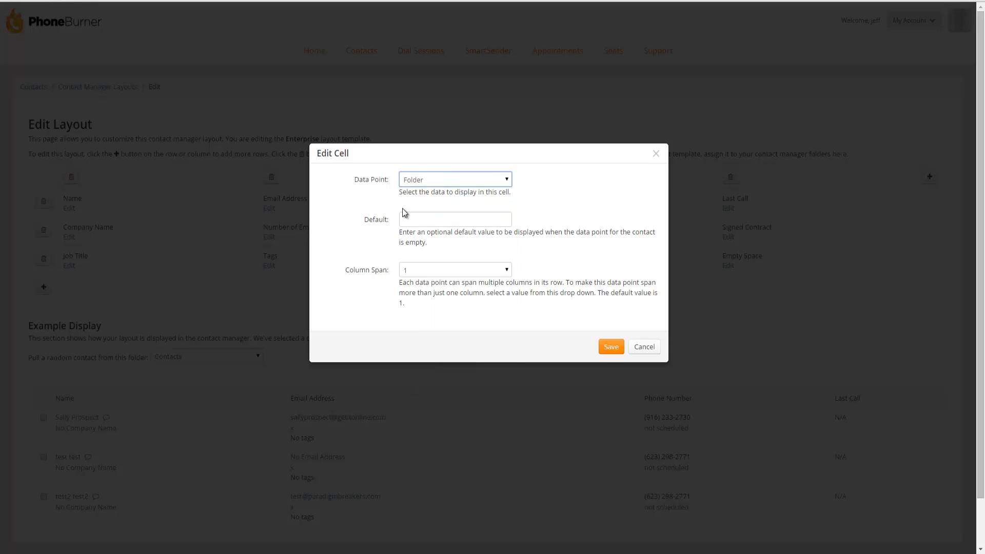
click(609, 345)
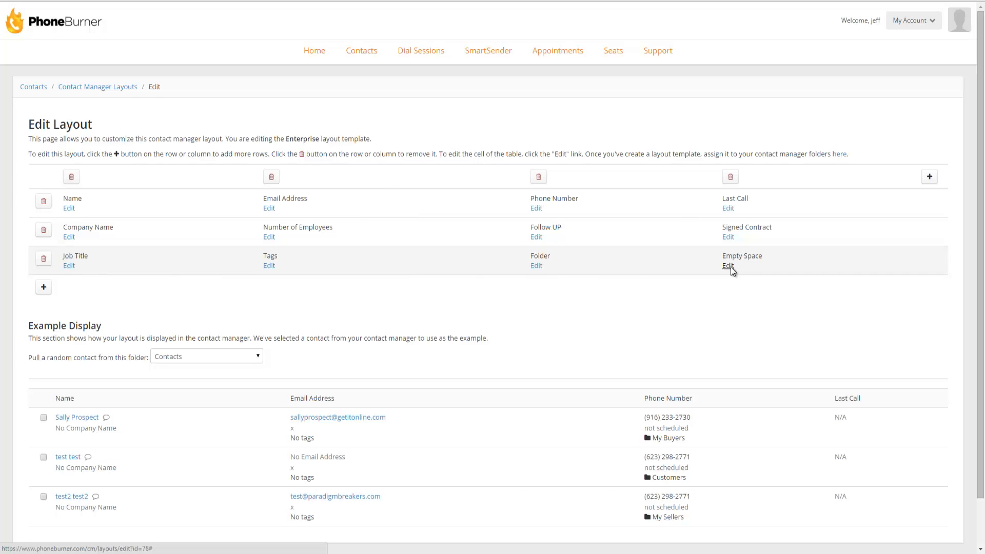
Set the third-row cell under Signed Contract to the Date Added data point
click(728, 266)
click(493, 179)
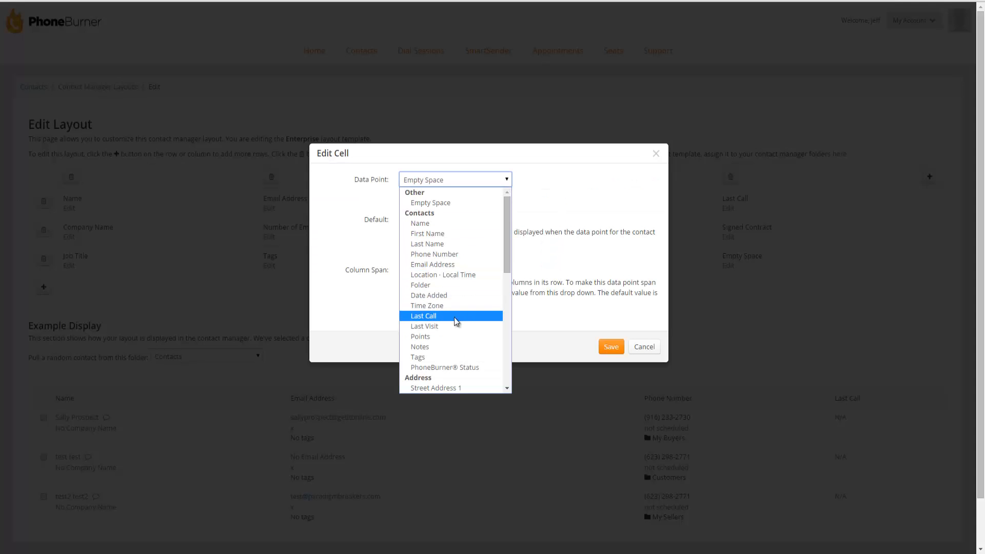
click(451, 296)
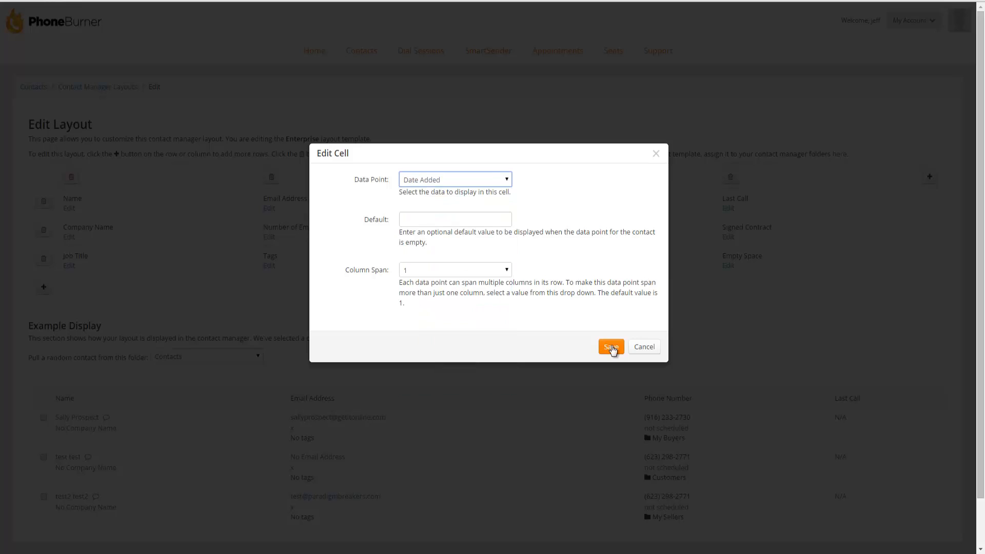
click(610, 346)
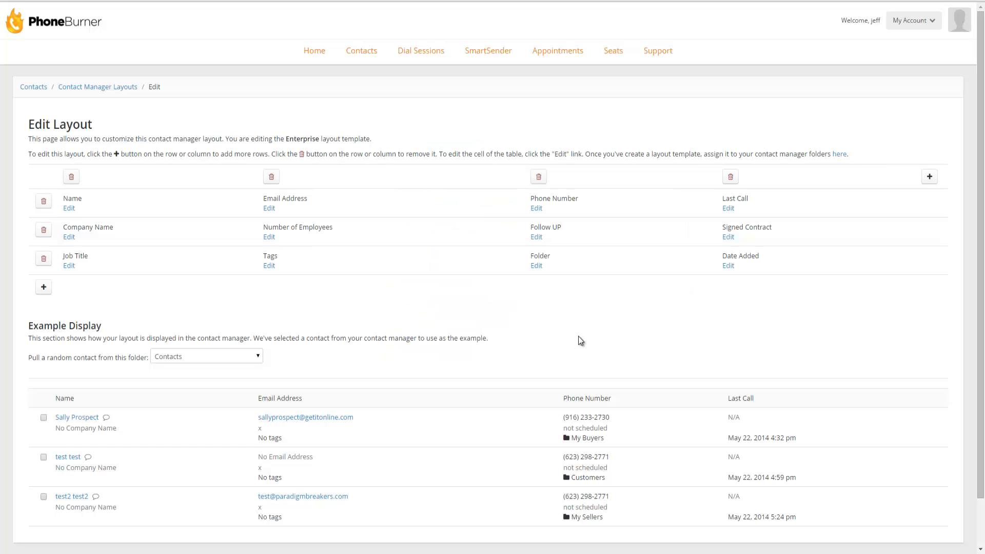
scroll(371, 366, down, 1)
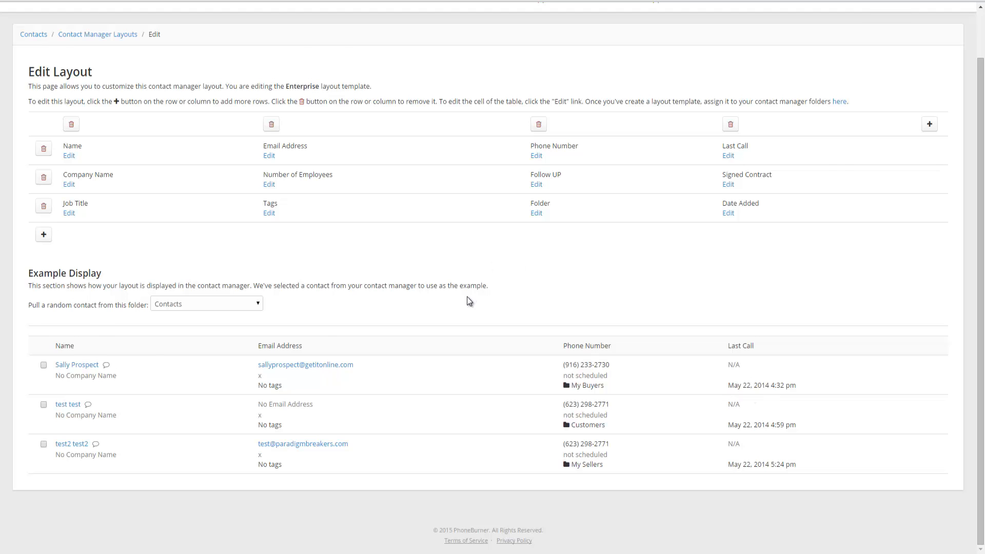
scroll(467, 297, up, 1)
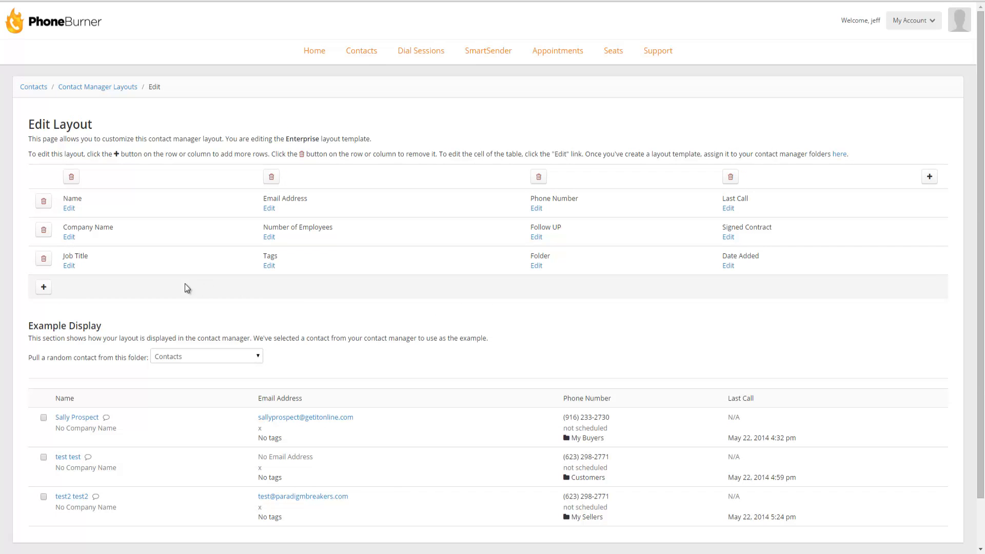
Add a fourth row to the layout and set its first cell to Notes with a column span of 4
click(44, 288)
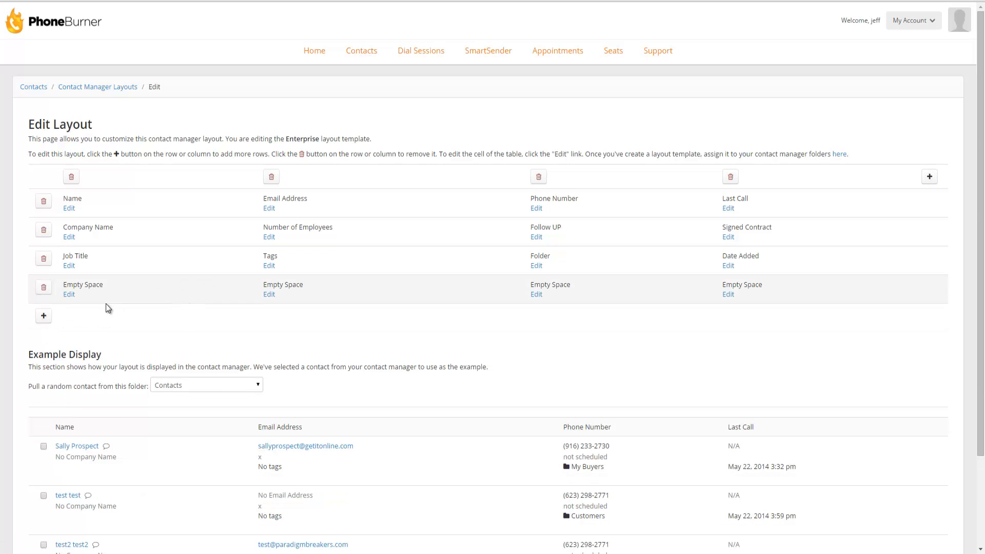
click(70, 294)
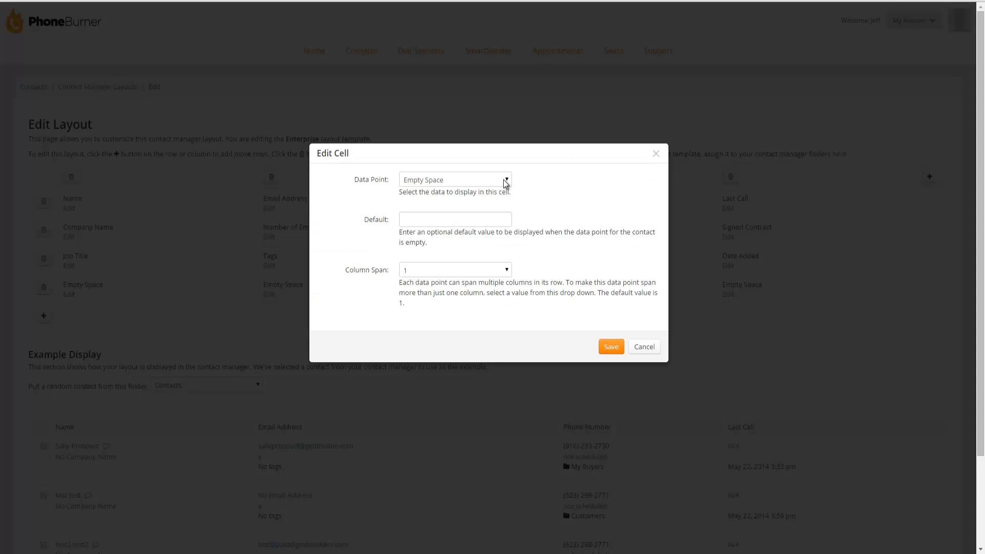
click(504, 181)
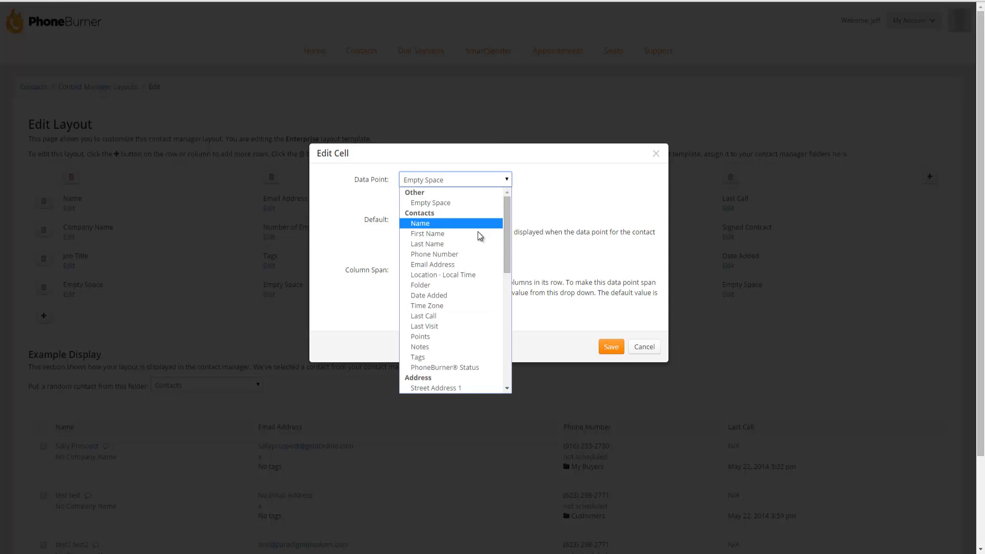
click(448, 350)
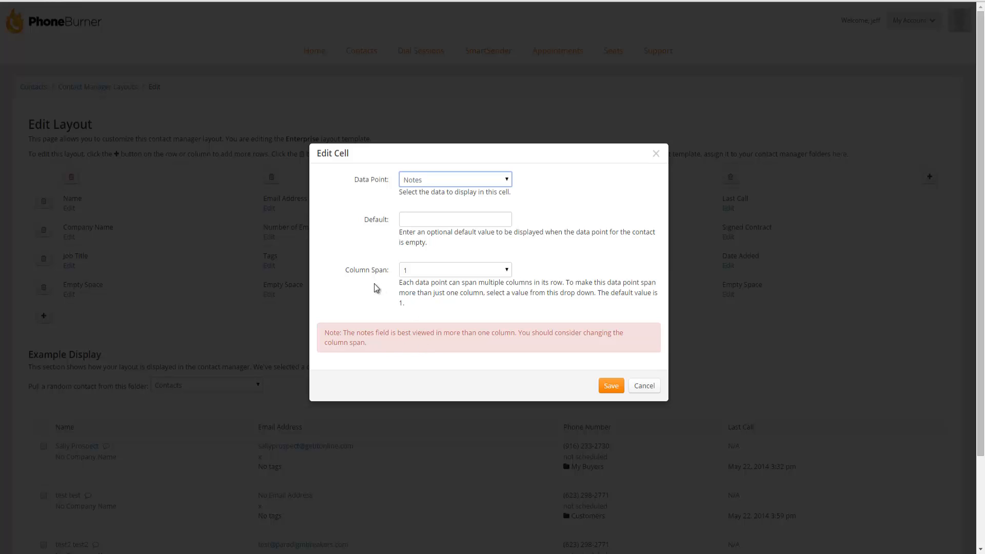
click(504, 271)
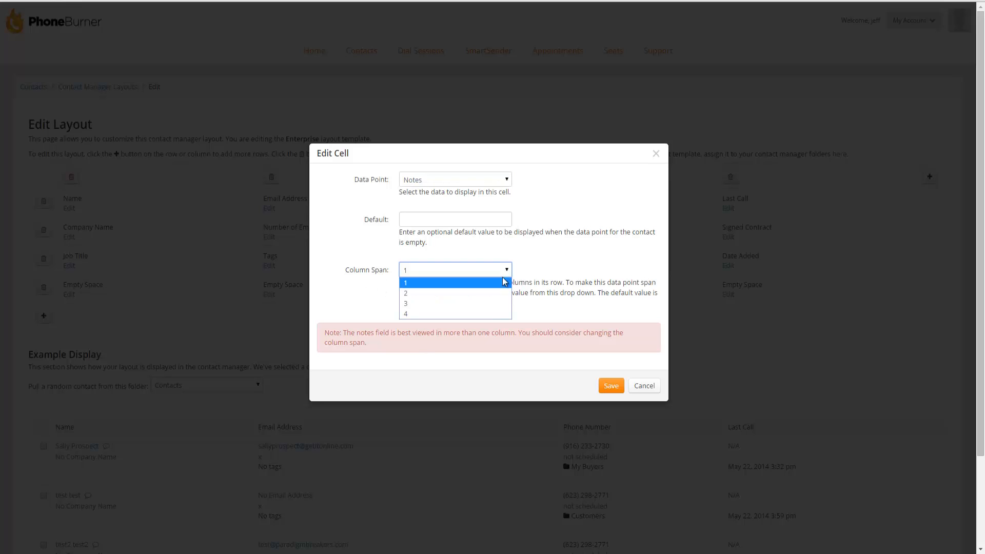
click(491, 314)
click(611, 349)
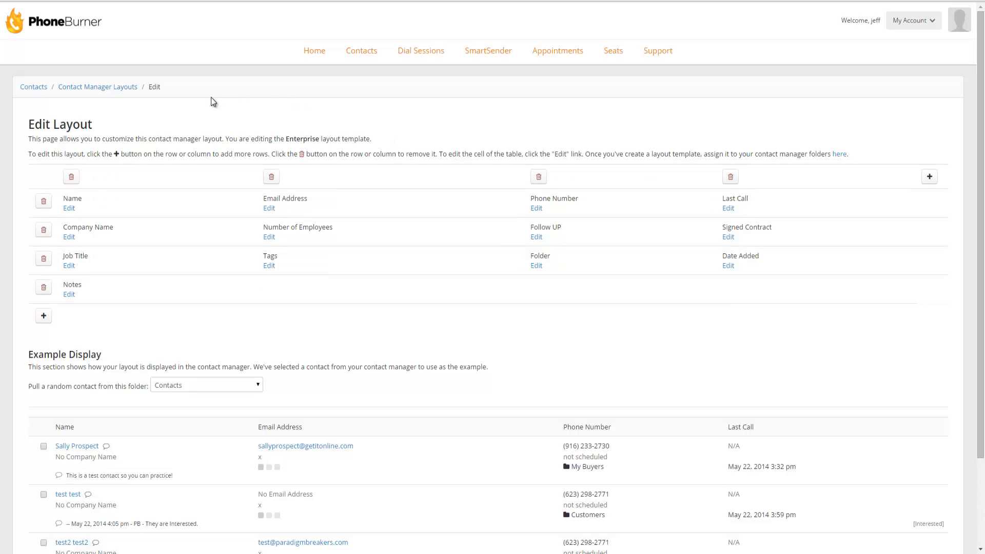
Assign the Enterprise layout to the Enterprise folder
click(122, 88)
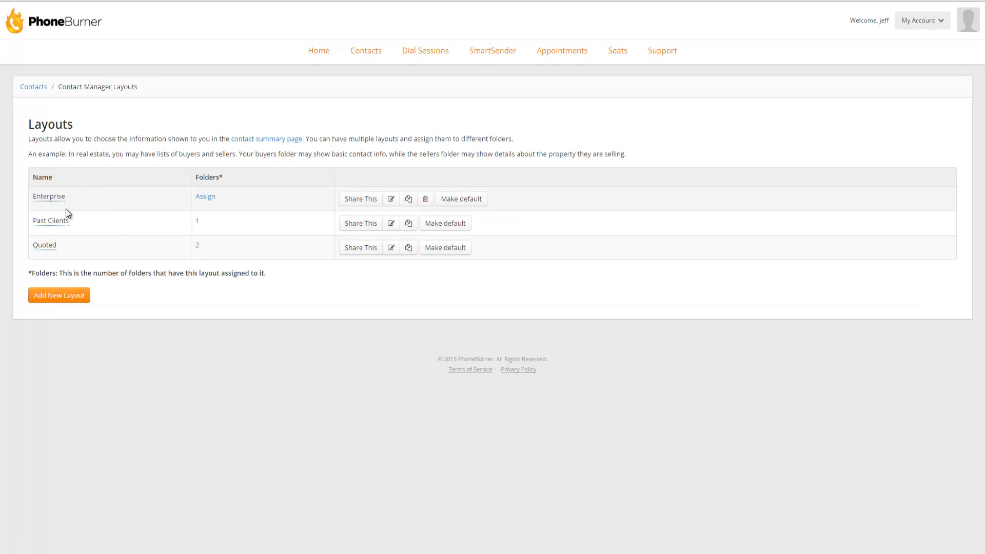
click(205, 199)
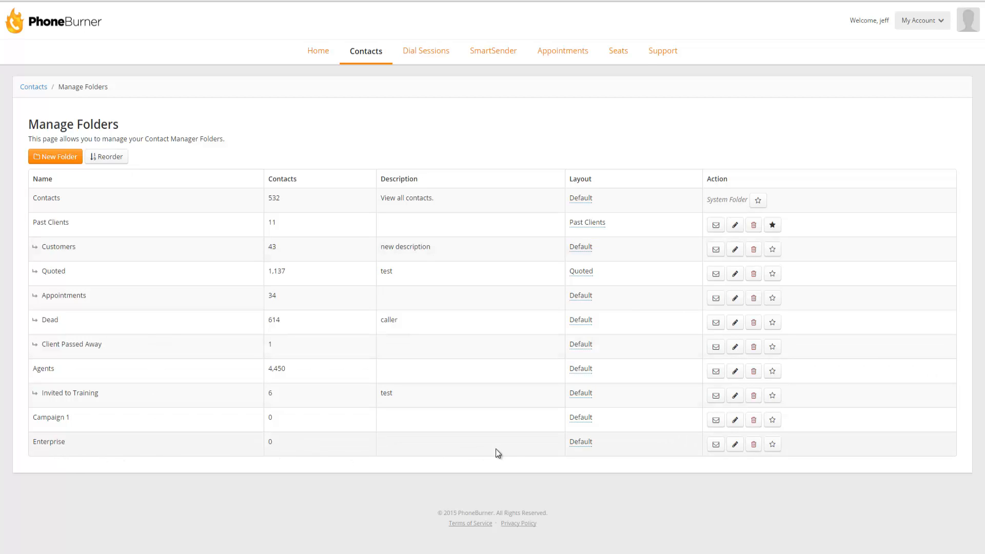
click(581, 445)
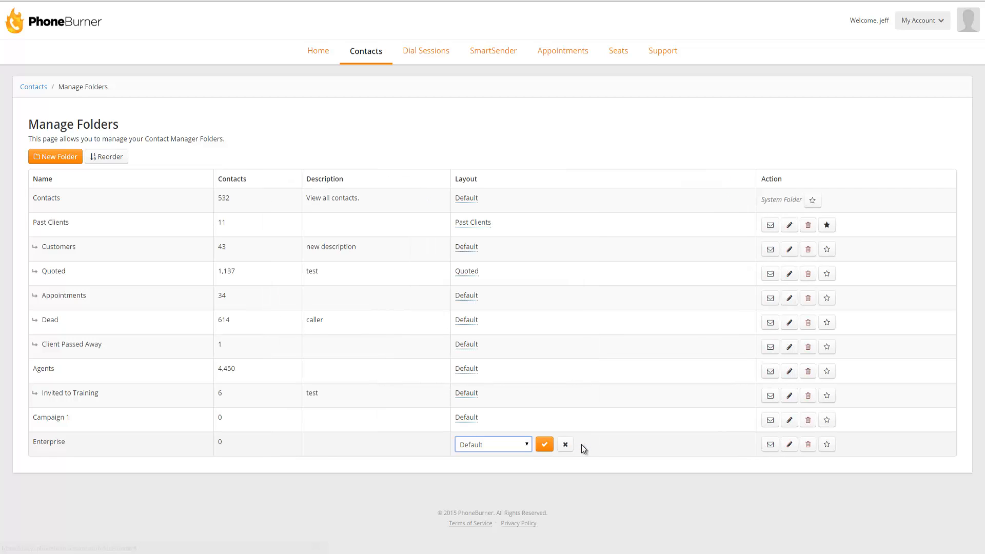
click(528, 445)
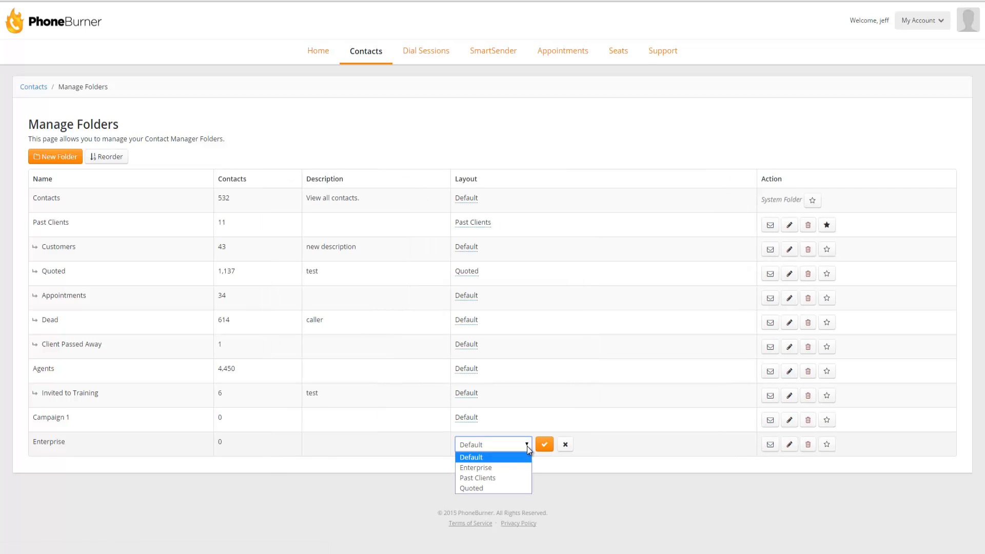
click(486, 467)
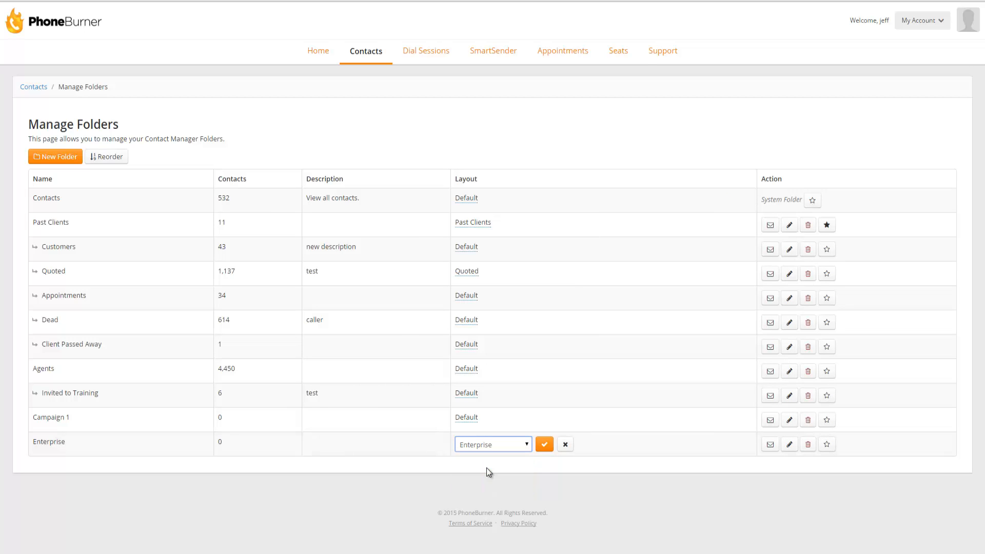
click(544, 446)
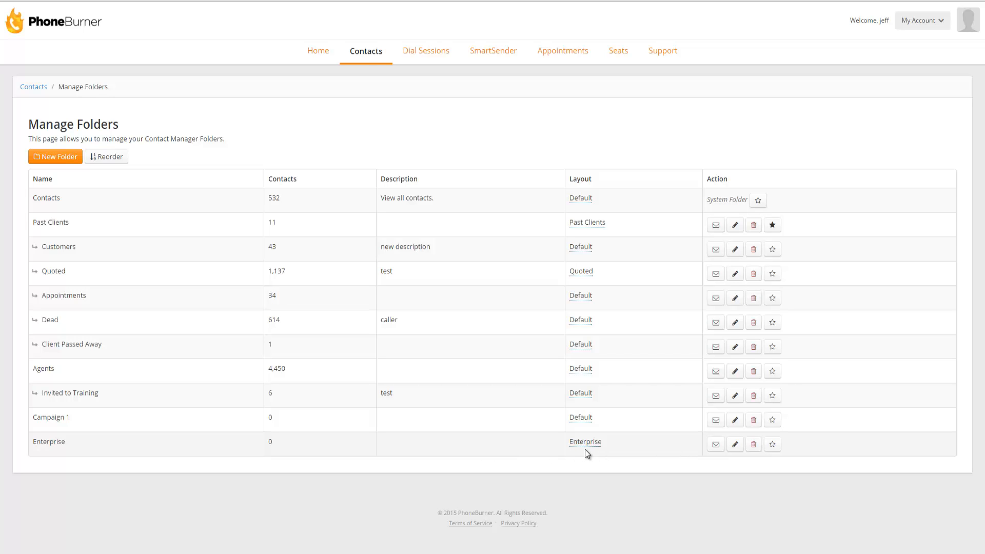
Set up an advanced contact search for contacts that have any of the tags Enterprise and Demo
click(368, 52)
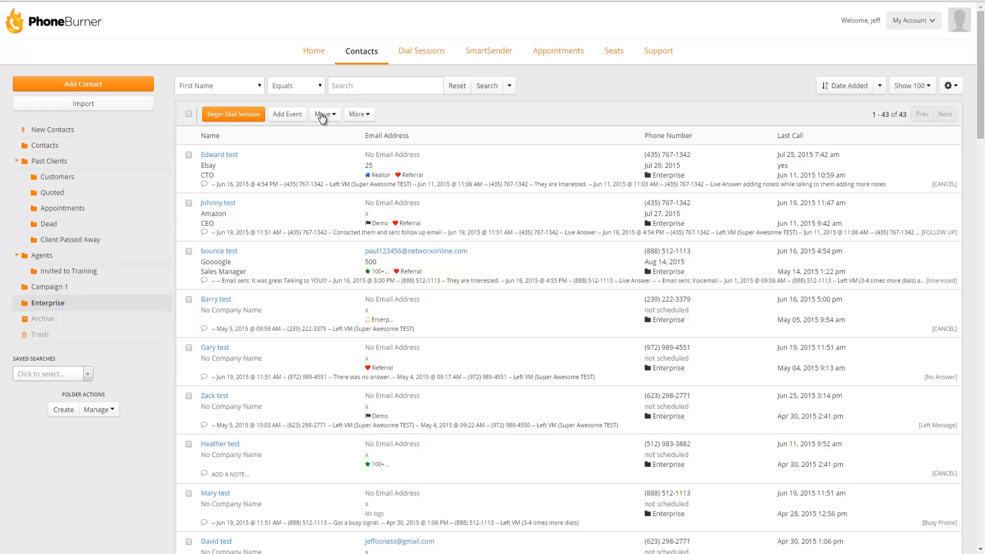
click(510, 89)
scroll(513, 82, down, 2)
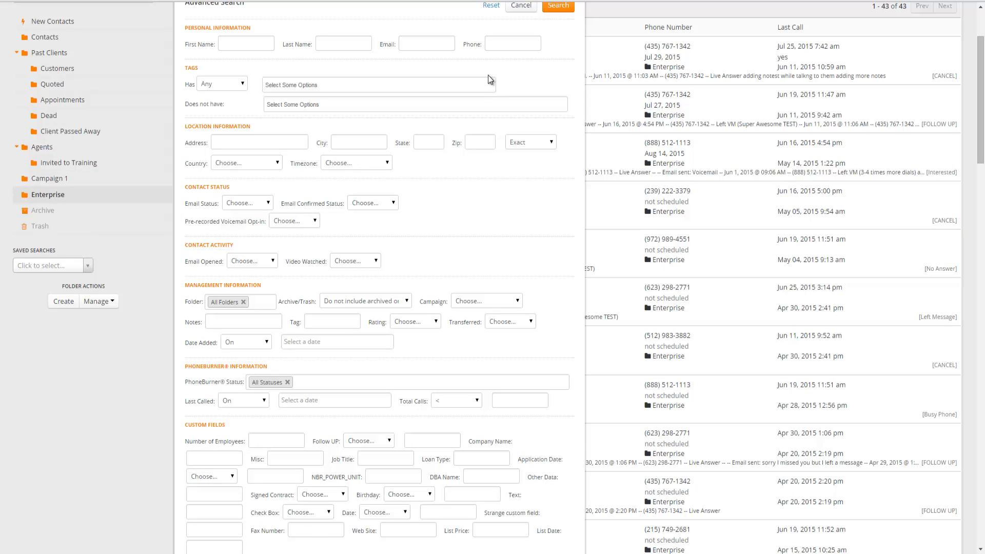
click(324, 84)
click(303, 153)
click(327, 86)
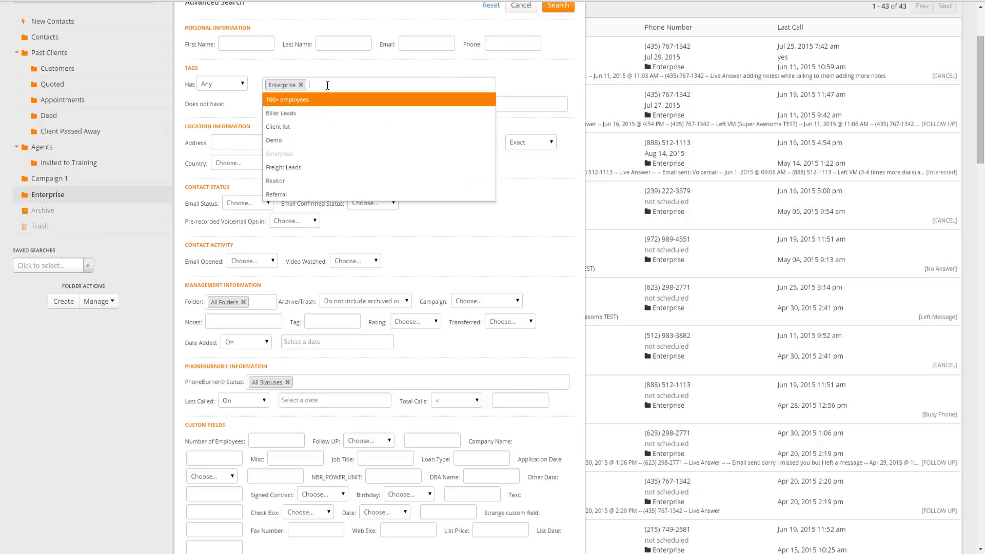
click(310, 140)
Restrict the advanced search to the Enterprise folder and choose Enterprise as its contact manager layout
scroll(296, 226, down, 1)
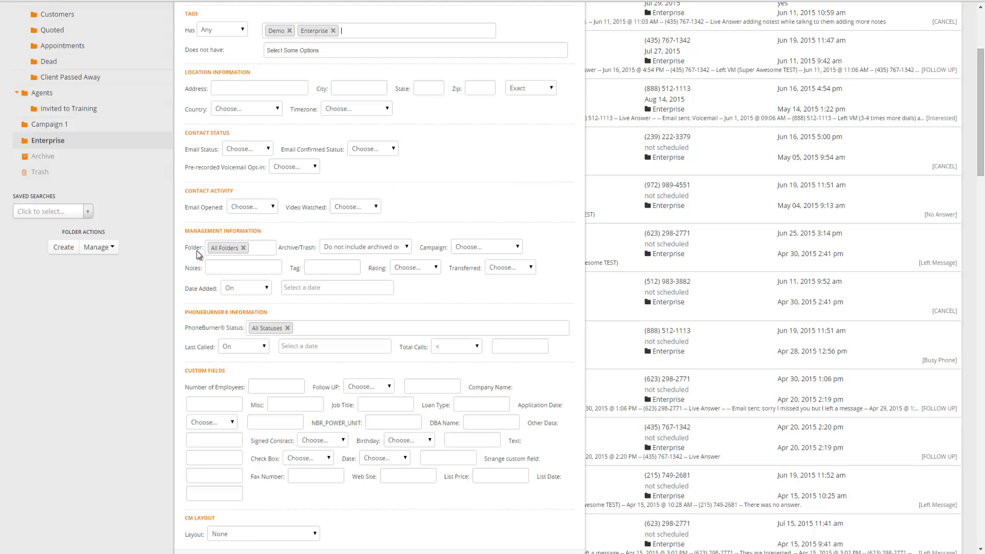
click(254, 247)
click(247, 300)
scroll(405, 344, down, 3)
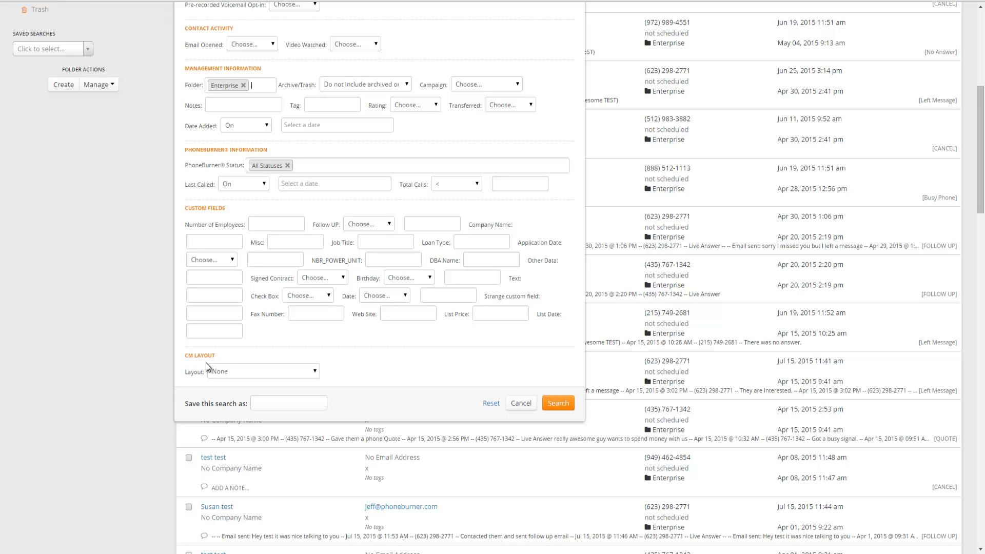
click(248, 369)
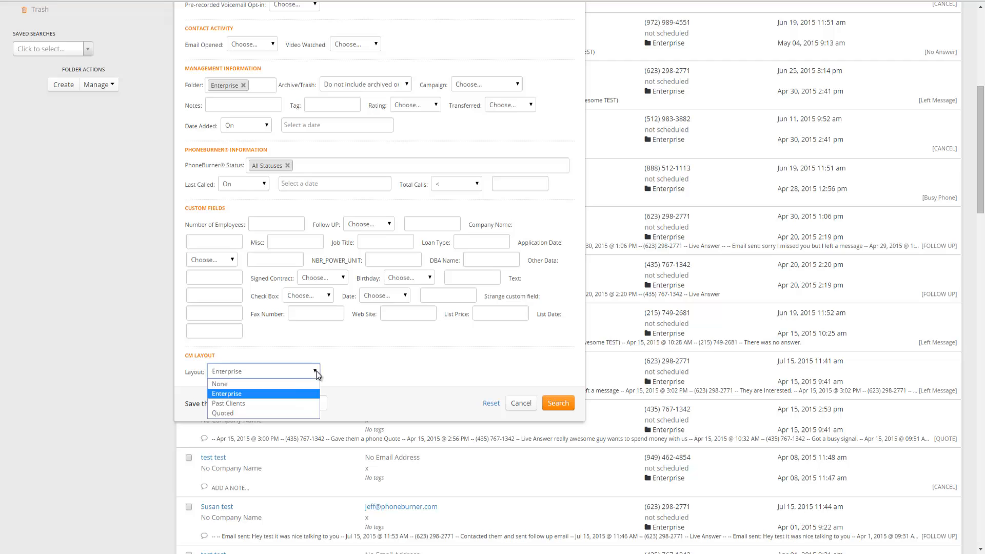
click(279, 395)
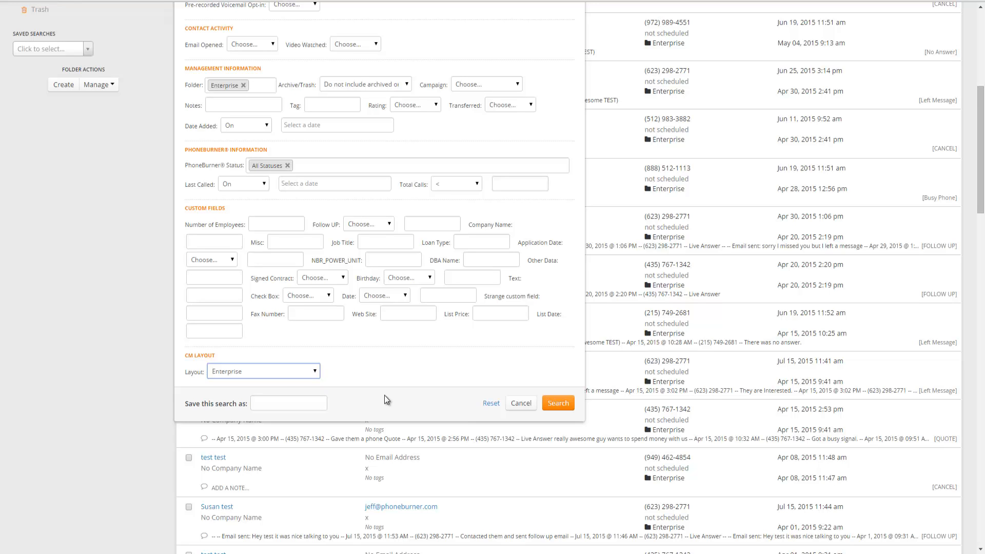
Save the advanced search as Enterprise Demo and run it
click(280, 405)
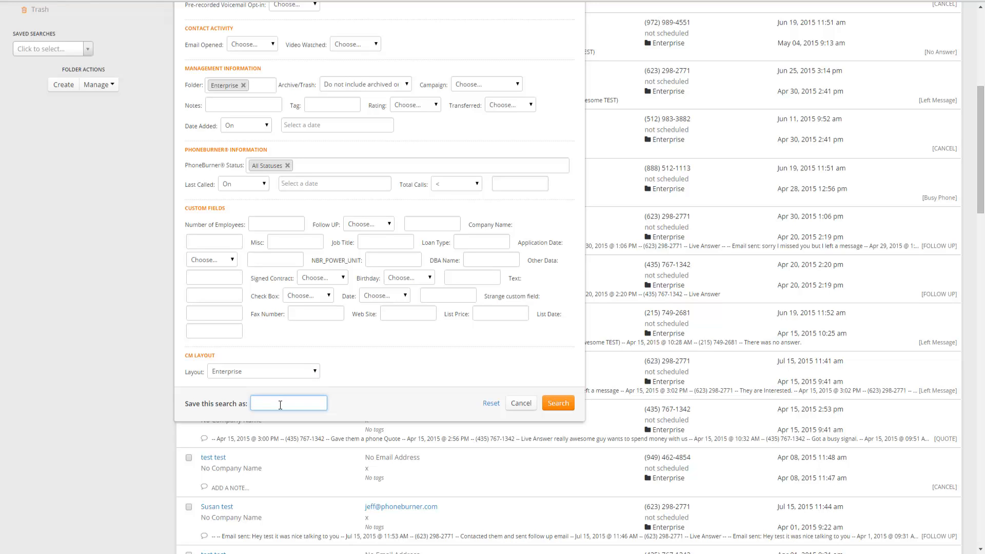
text(Enterprise Demo)
click(558, 403)
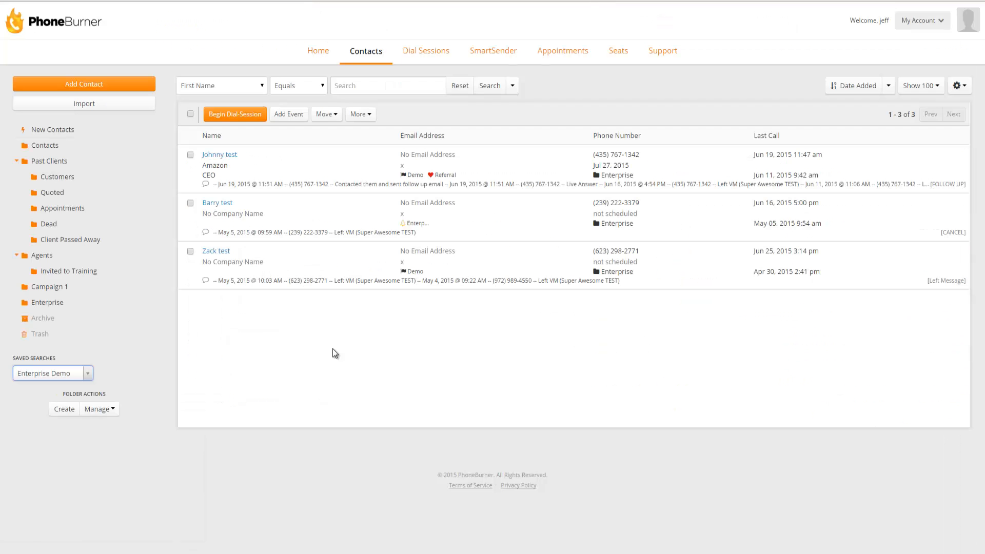